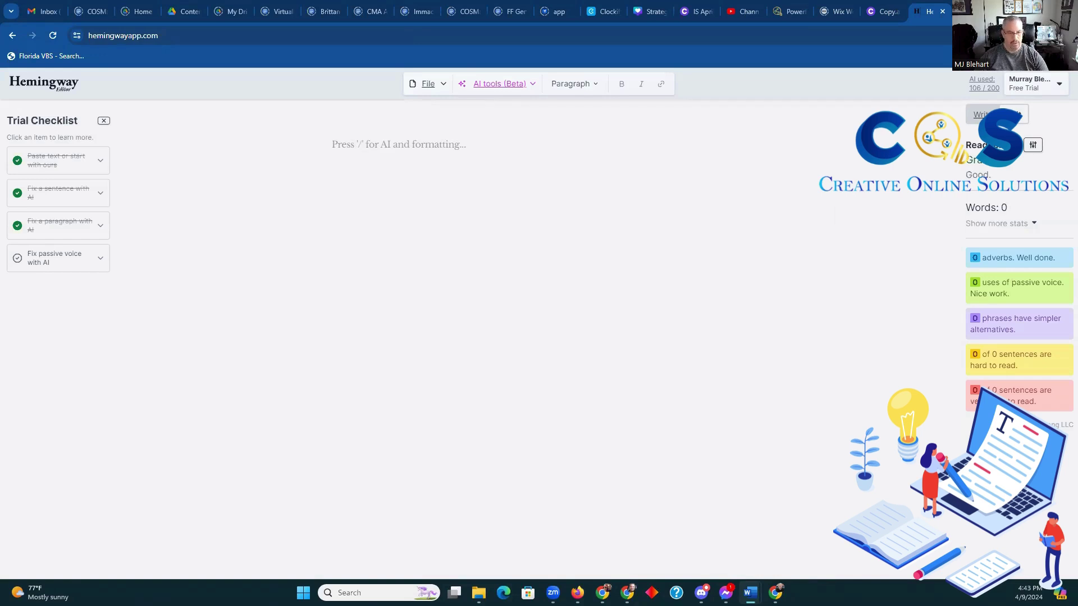
# - Paste the soft-washing article into the empty editor and scroll back to its top
pyautogui.click(413, 144)
pyautogui.hotkey('ctrl', 'v')
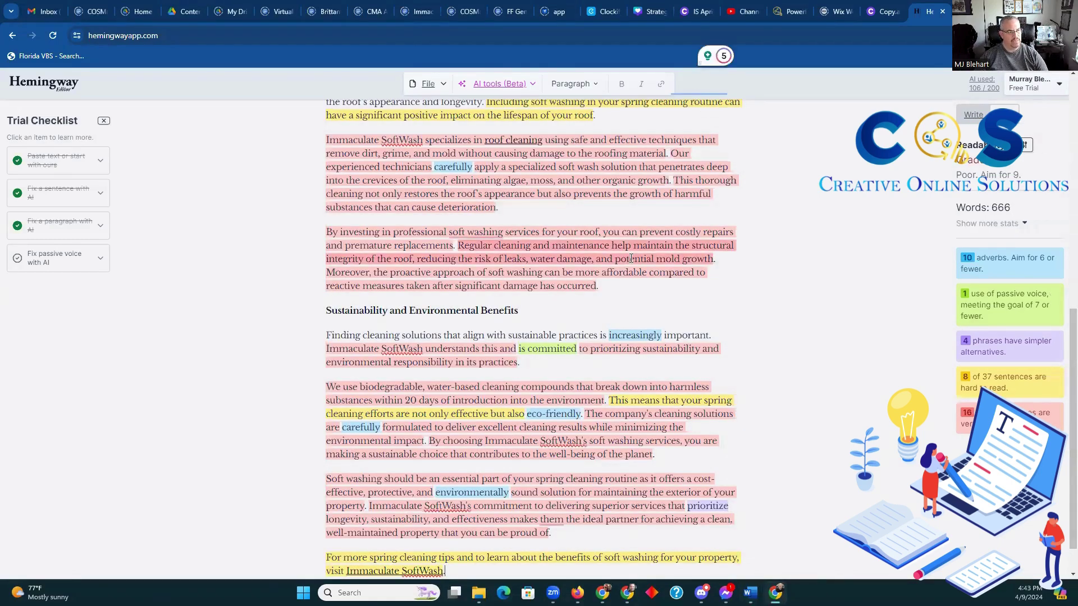
pyautogui.scroll(4, 632, 259)
pyautogui.scroll(3, 632, 258)
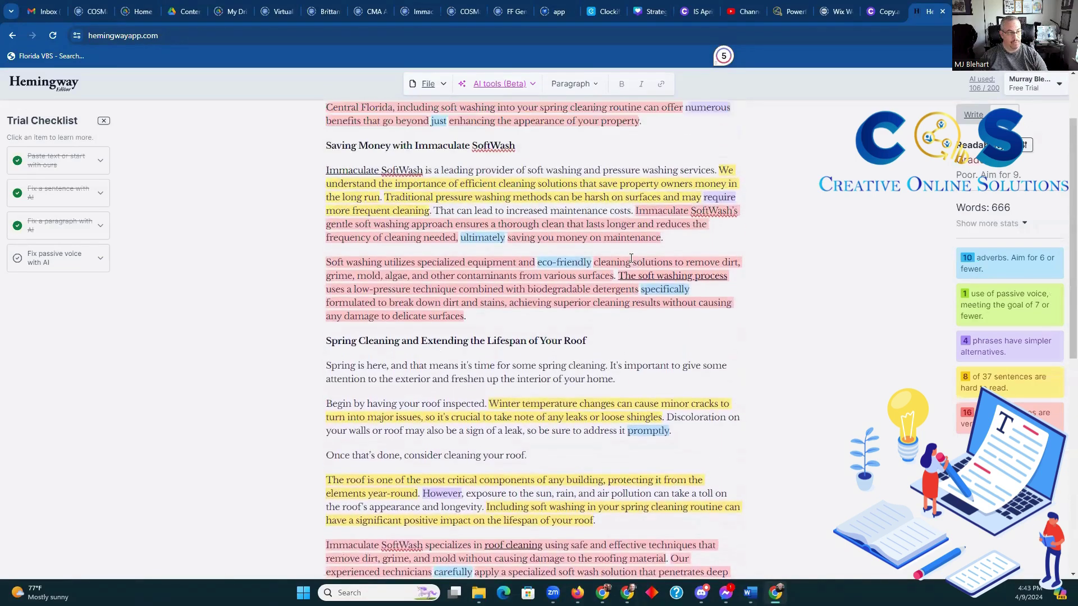
pyautogui.scroll(1, 631, 258)
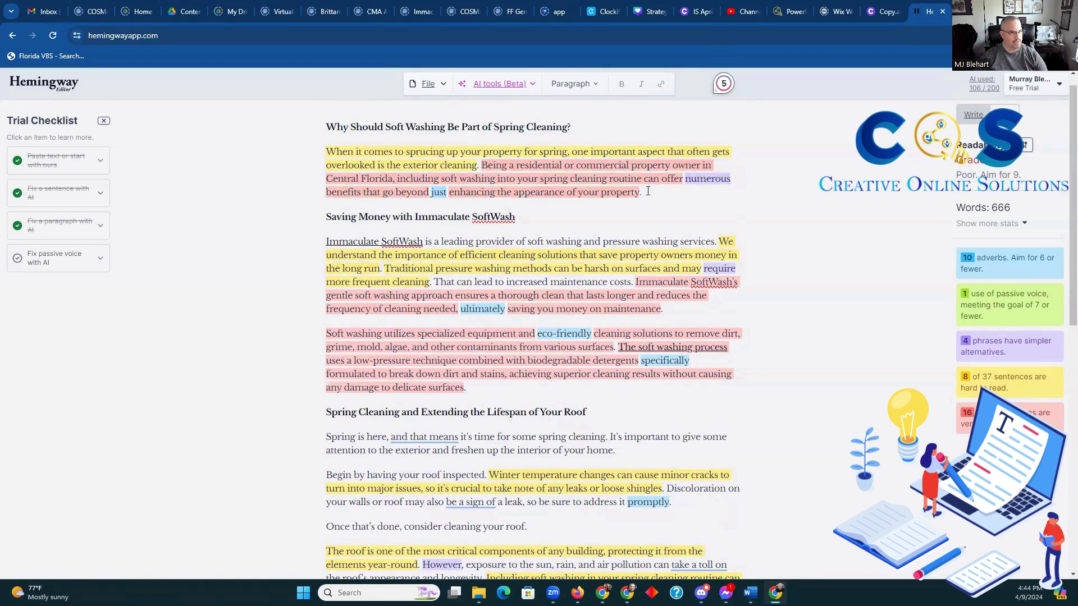
# - Rewrite the Central Florida property-owner sentence with AI Improve & clarify, accepting the grade-8 suggestion
pyautogui.moveTo(650, 192); pyautogui.dragTo(482, 164)
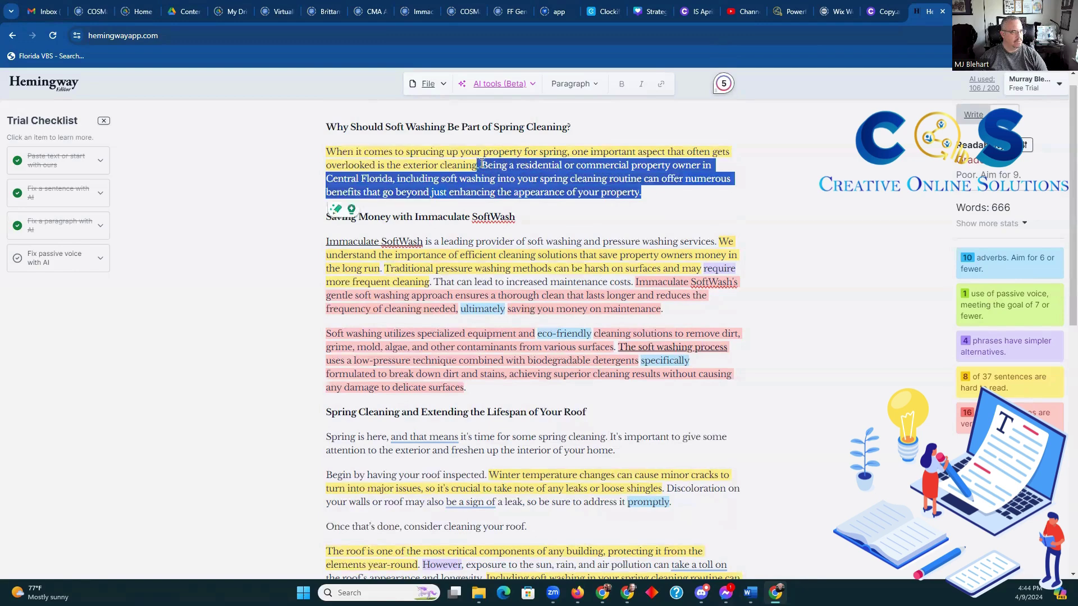
pyautogui.click(487, 85)
pyautogui.click(475, 120)
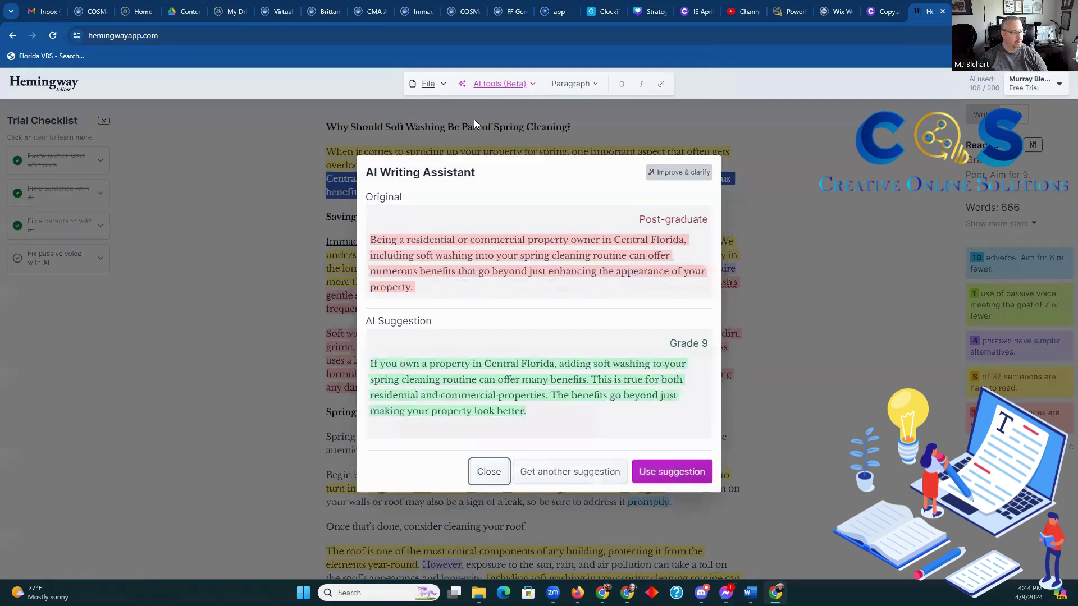
pyautogui.click(537, 475)
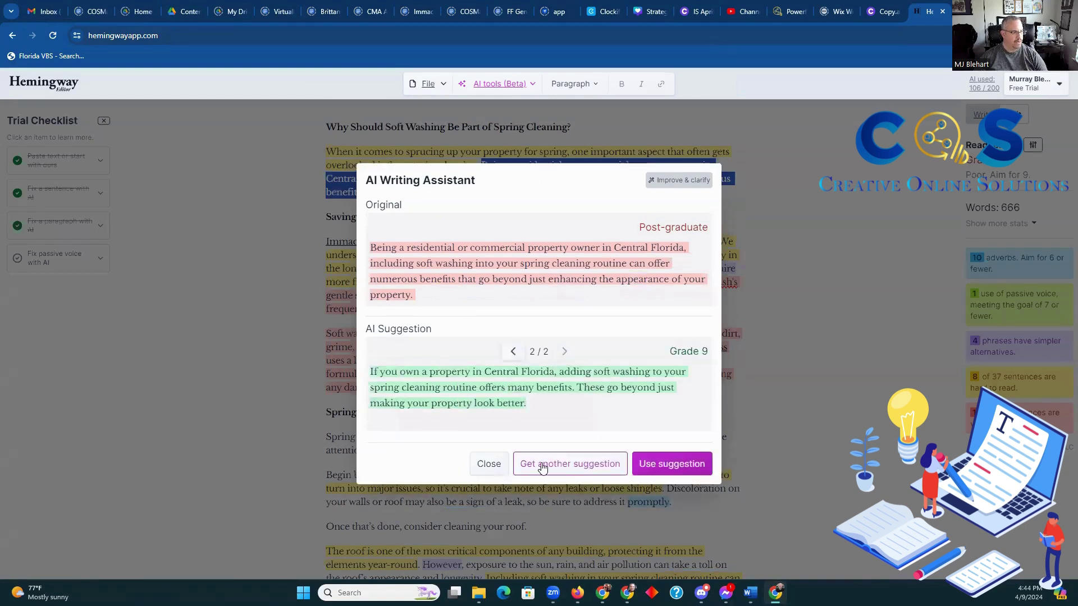
pyautogui.click(538, 470)
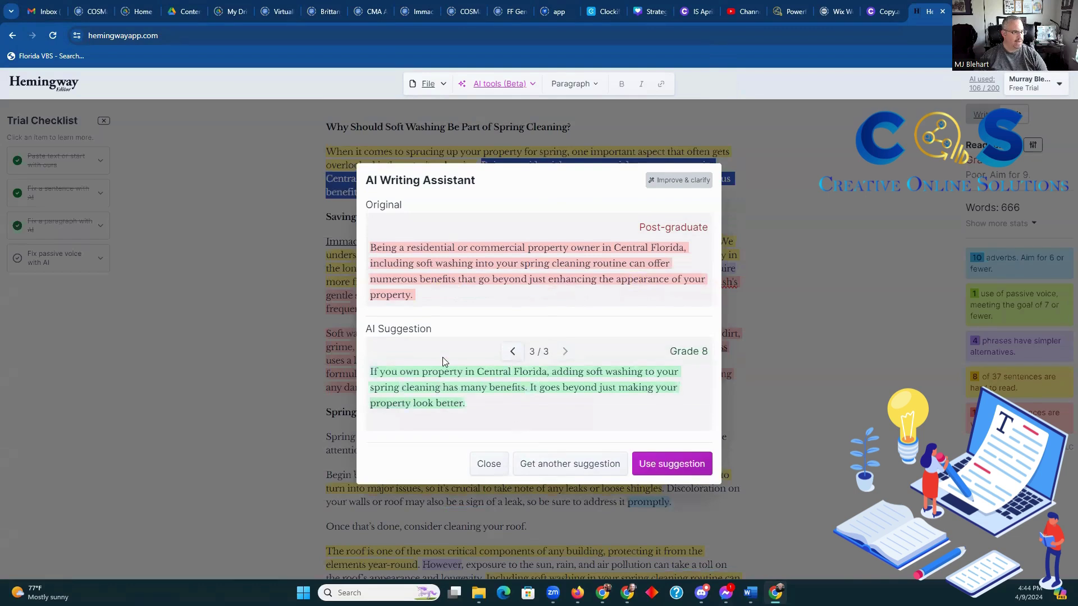
pyautogui.click(669, 465)
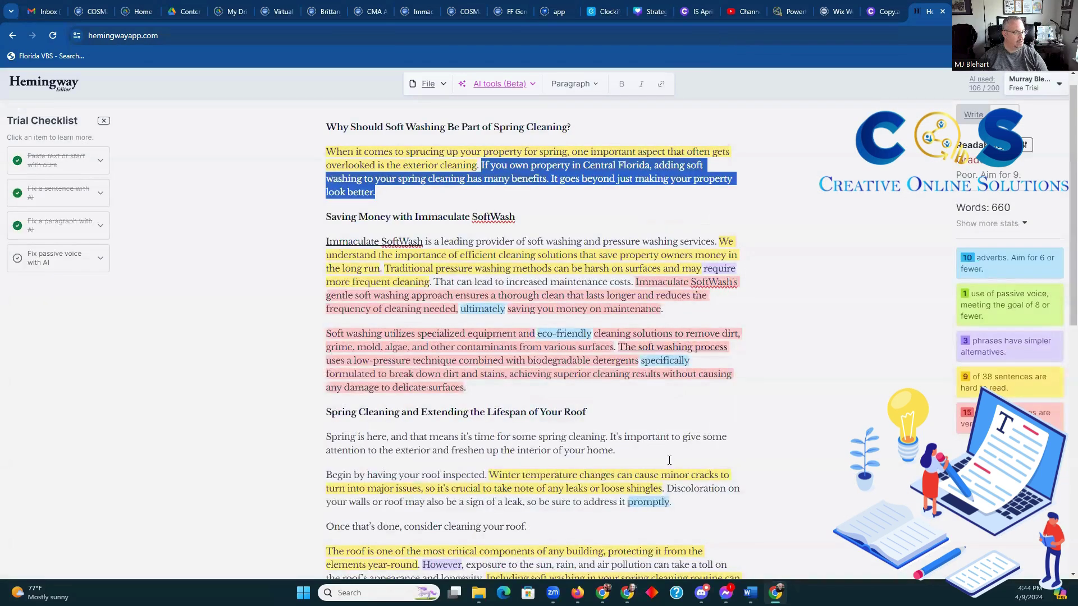
pyautogui.click(736, 305)
# - Rewrite the SoftWash gentle-approach sentence with AI Improve & clarify, using the first grade-7 suggestion of four
pyautogui.moveTo(708, 304); pyautogui.dragTo(636, 282)
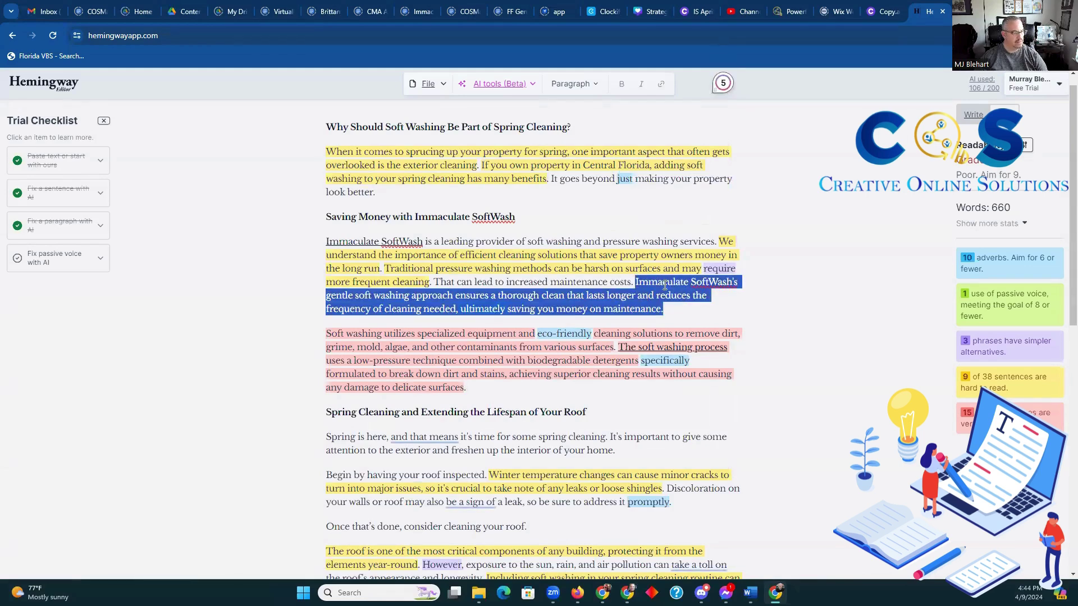
pyautogui.click(480, 84)
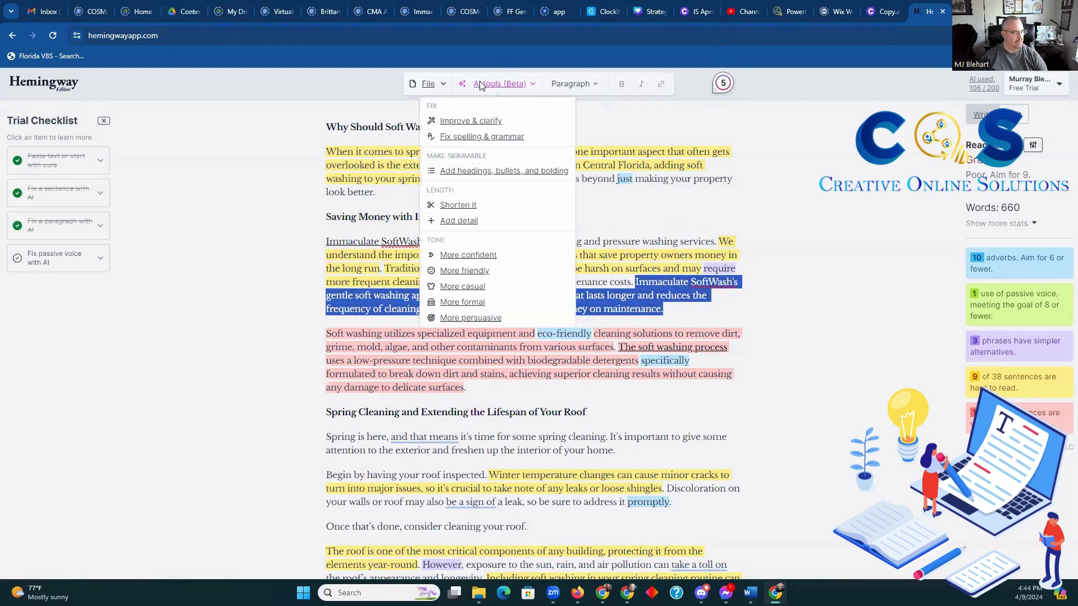
pyautogui.click(471, 123)
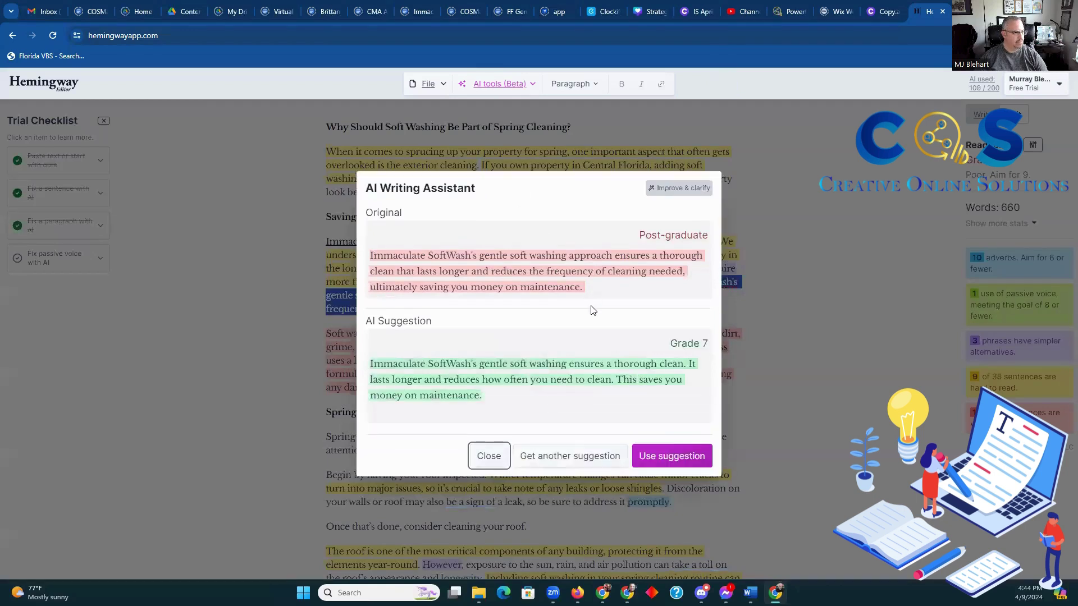
pyautogui.click(563, 461)
pyautogui.click(570, 456)
pyautogui.click(562, 456)
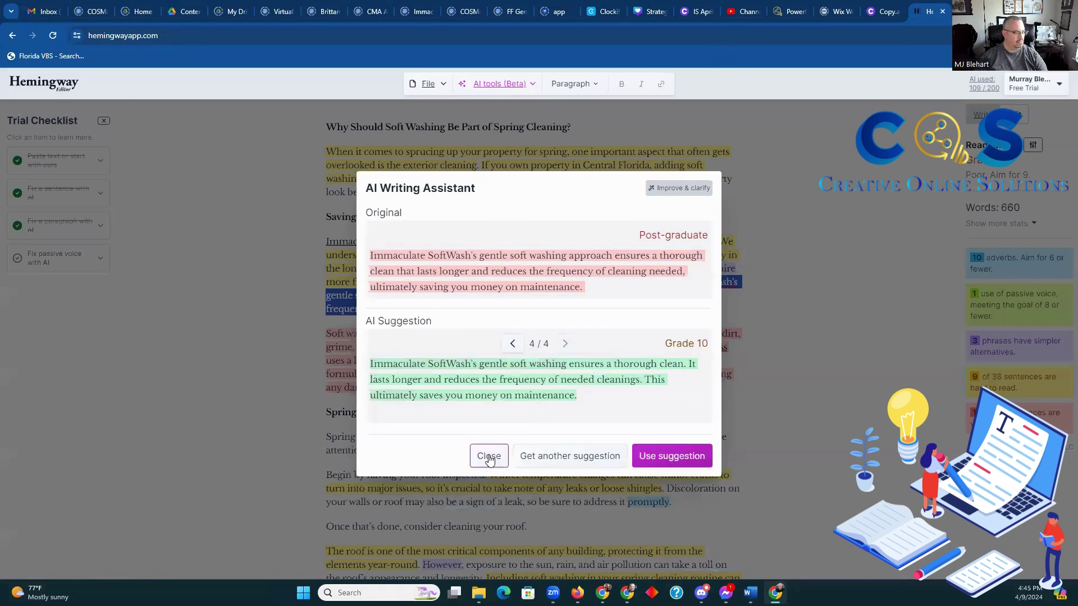
pyautogui.click(513, 343)
pyautogui.click(512, 343)
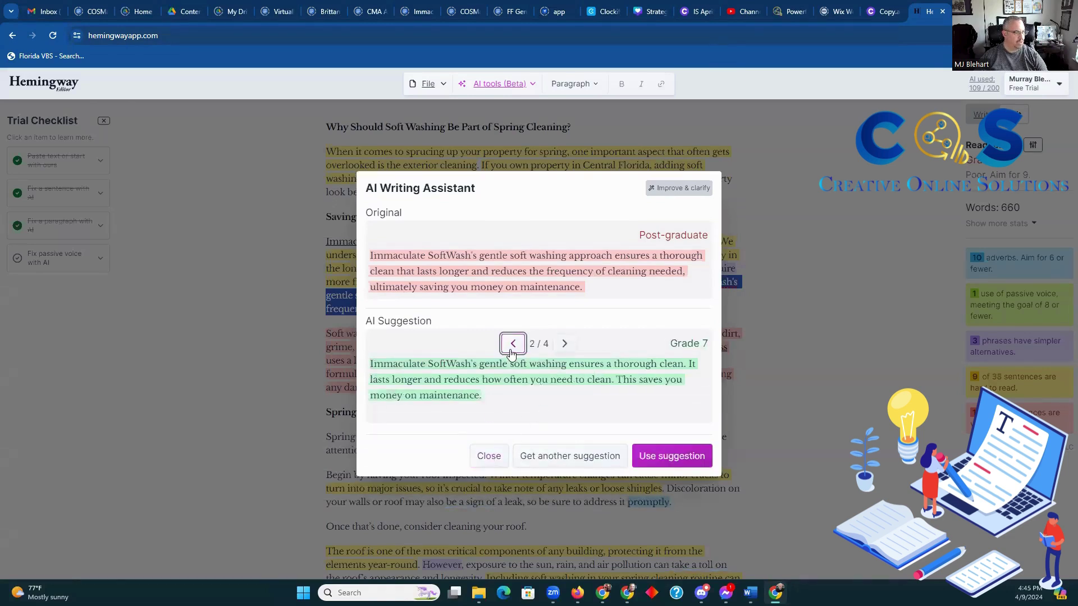
pyautogui.click(512, 343)
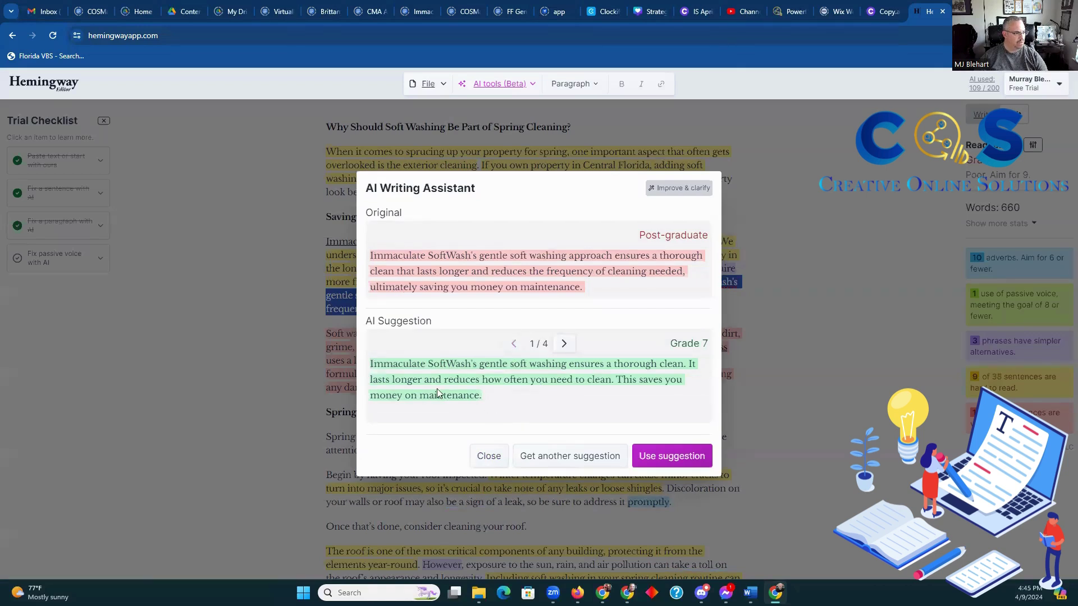
pyautogui.click(664, 456)
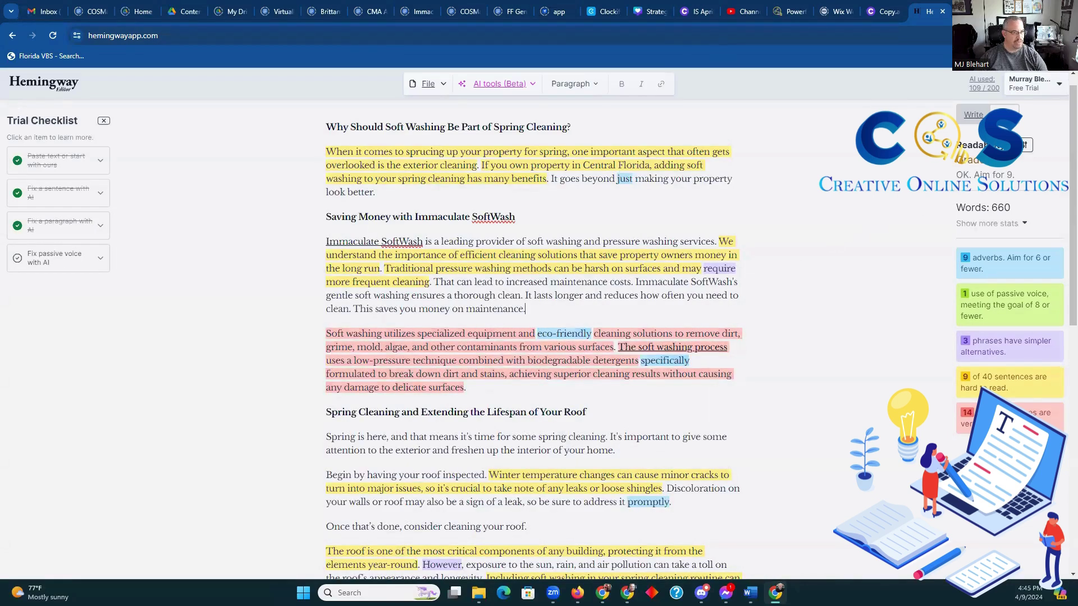
# - Select the 'Soft washing utilizes…' paragraph and generate five AI Improve & clarify rewrites
pyautogui.moveTo(466, 388); pyautogui.dragTo(318, 331)
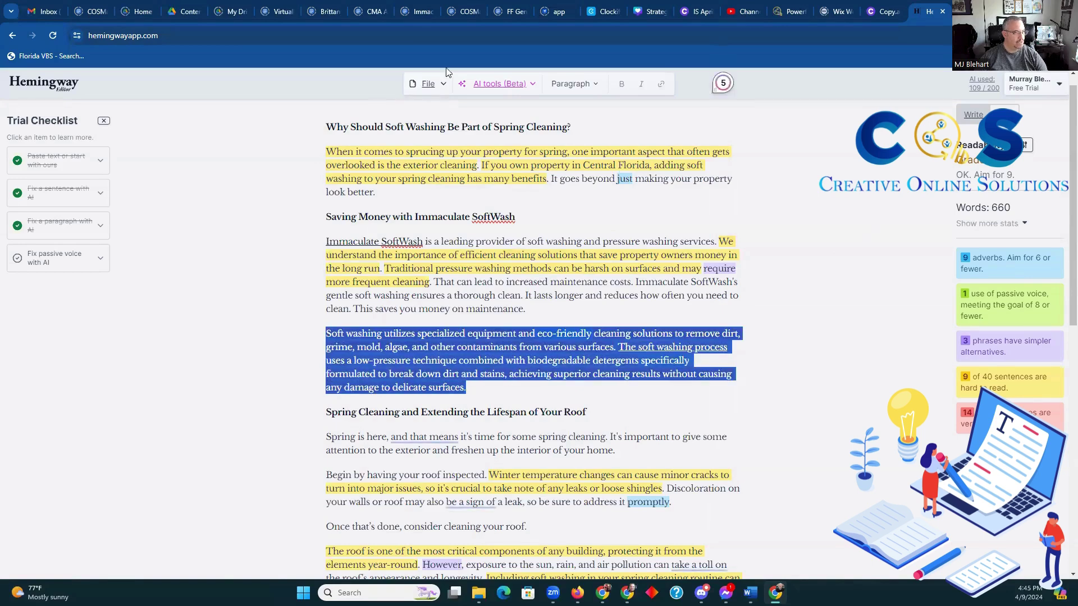
pyautogui.click(488, 85)
pyautogui.click(465, 118)
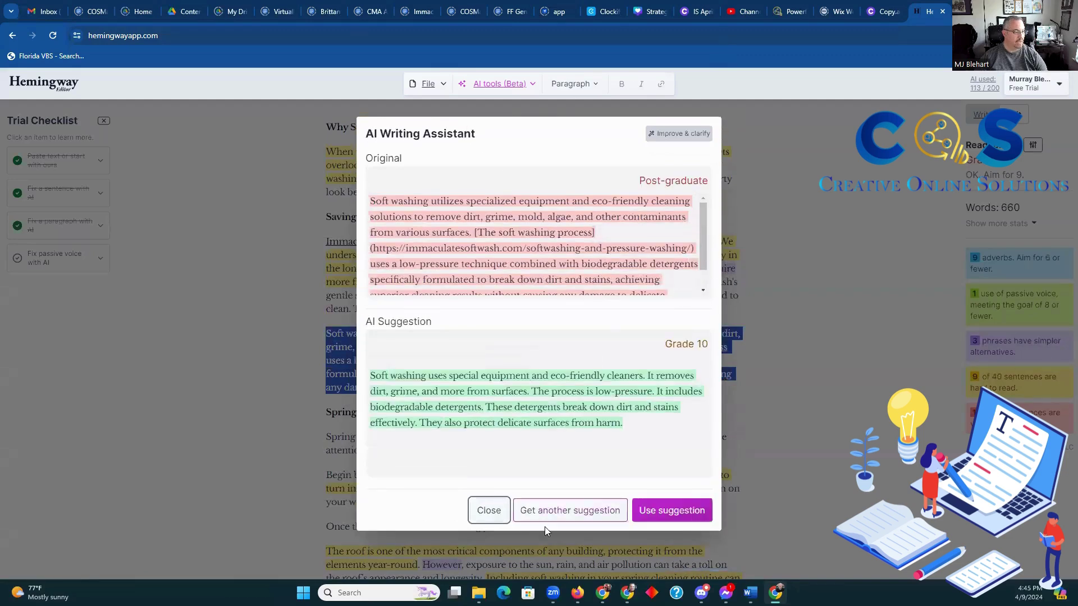
pyautogui.click(542, 517)
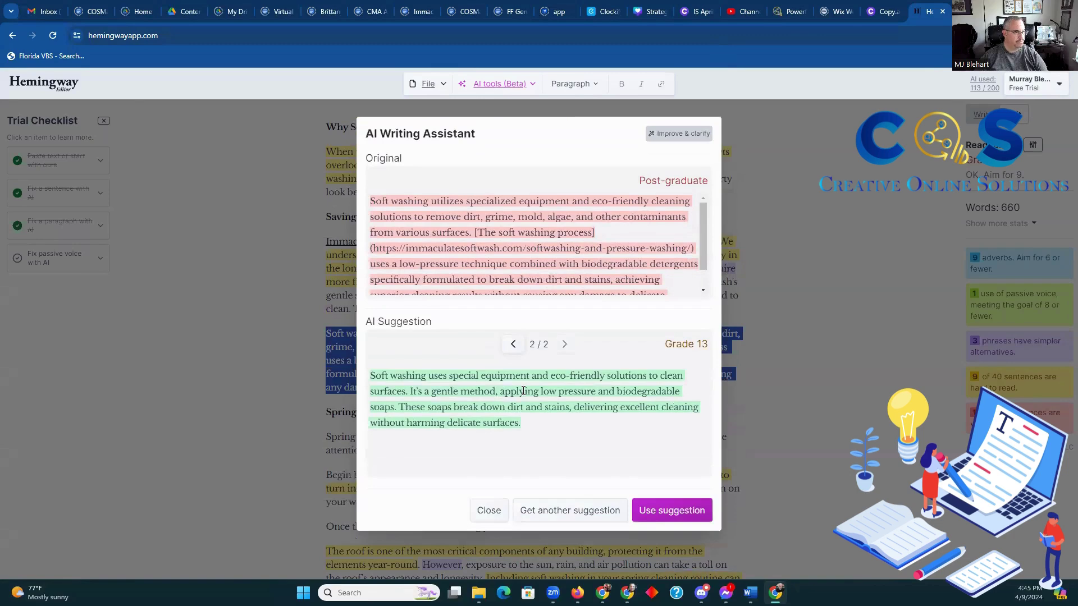
pyautogui.click(556, 511)
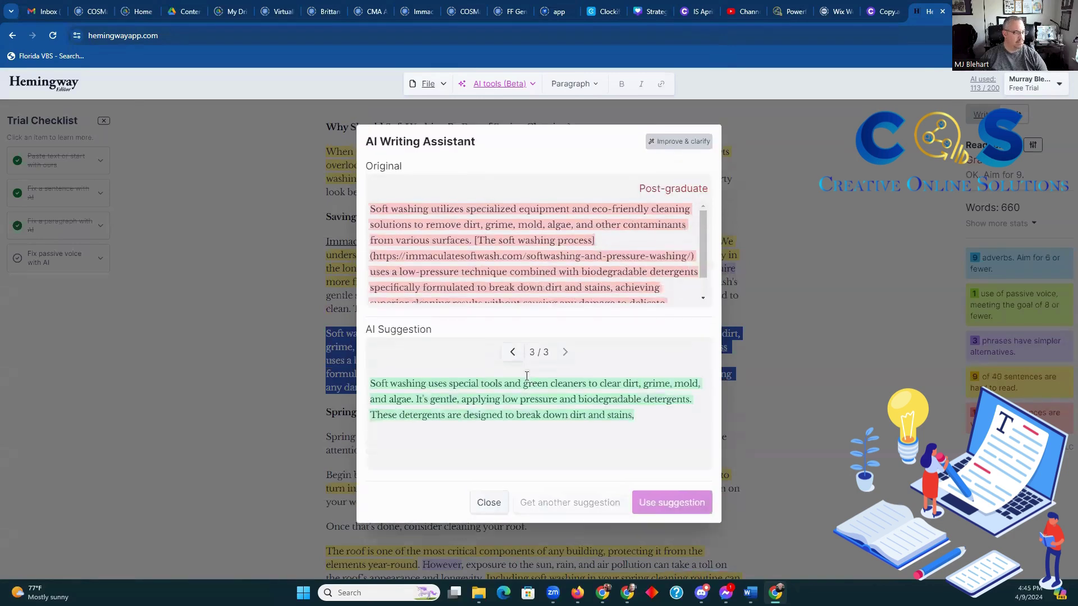
pyautogui.click(568, 505)
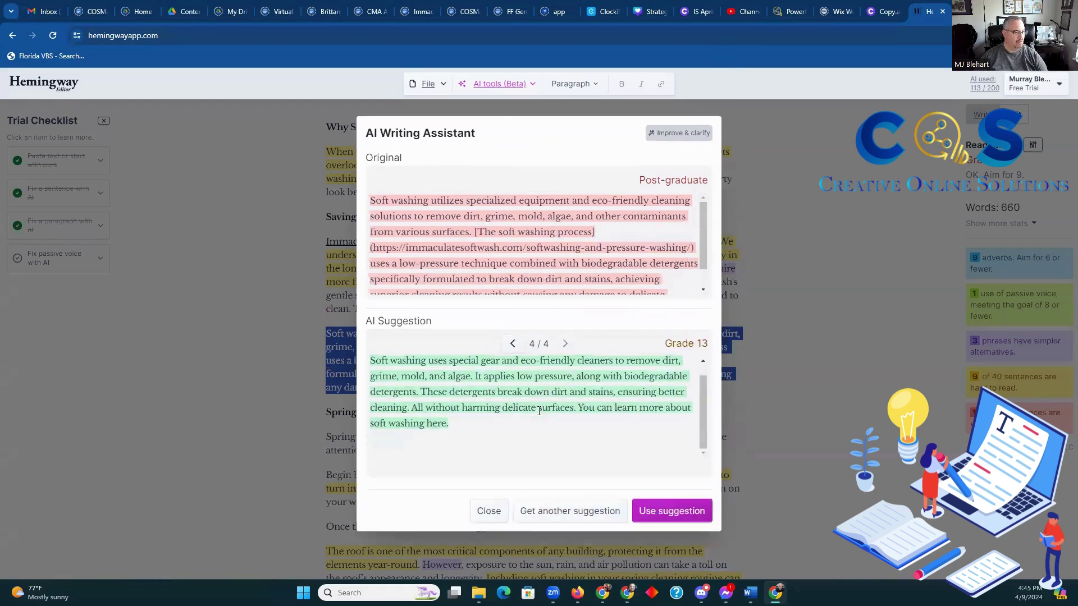
pyautogui.click(563, 512)
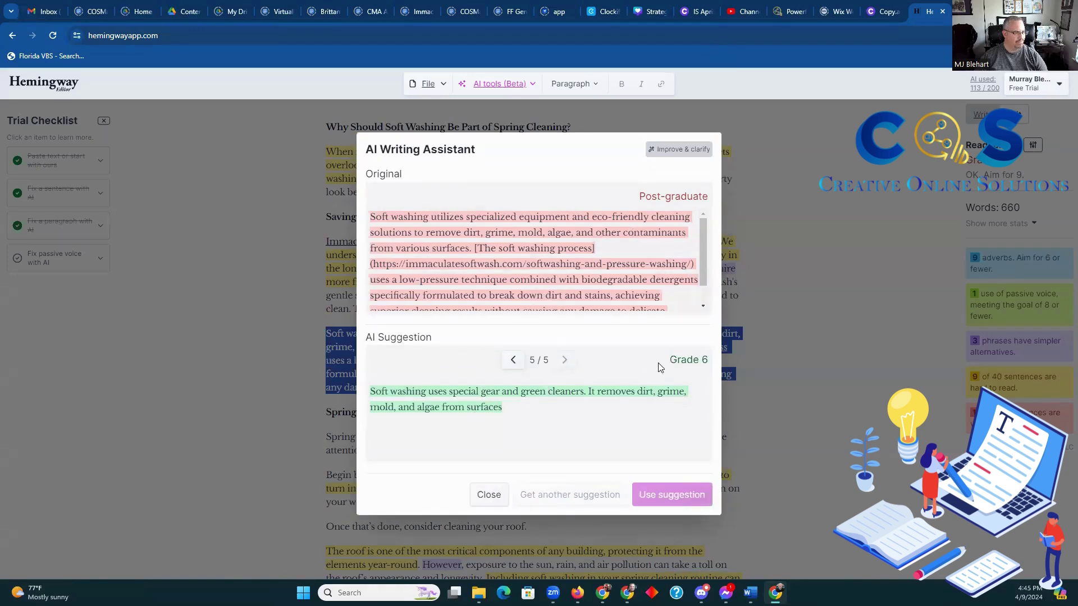
# - Go back to the first, grade-10 suggestion and use it, bringing the article to 647 words
pyautogui.click(513, 362)
pyautogui.click(512, 359)
pyautogui.click(512, 357)
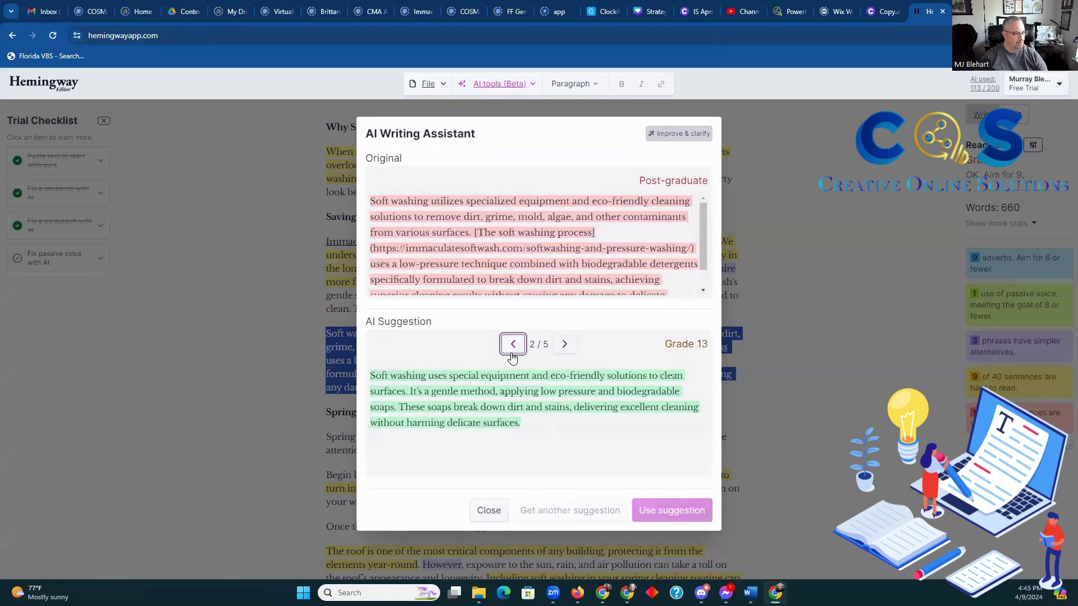
pyautogui.click(513, 358)
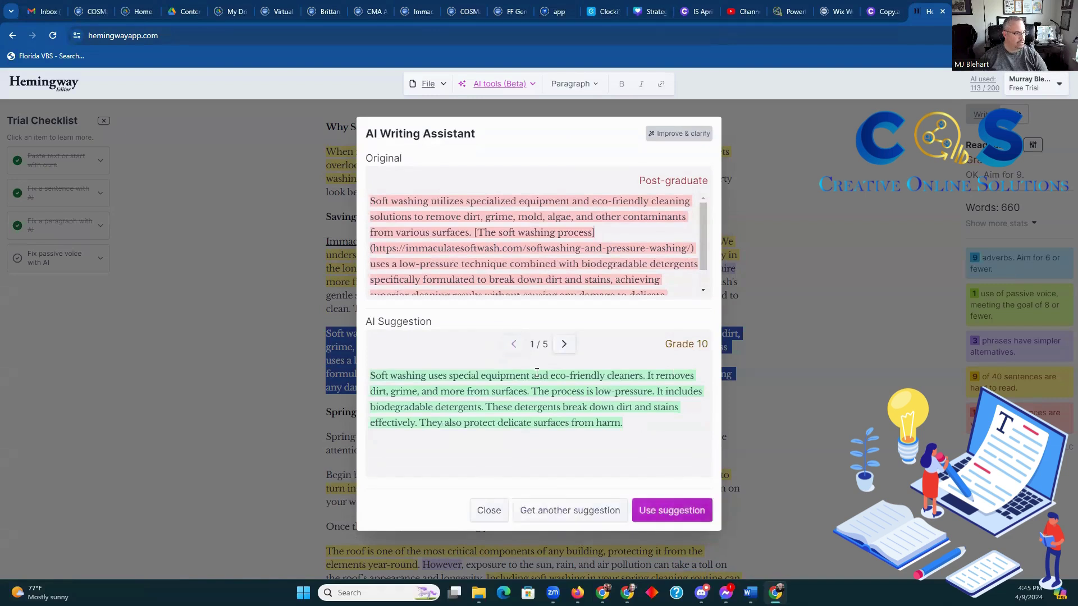
pyautogui.click(644, 509)
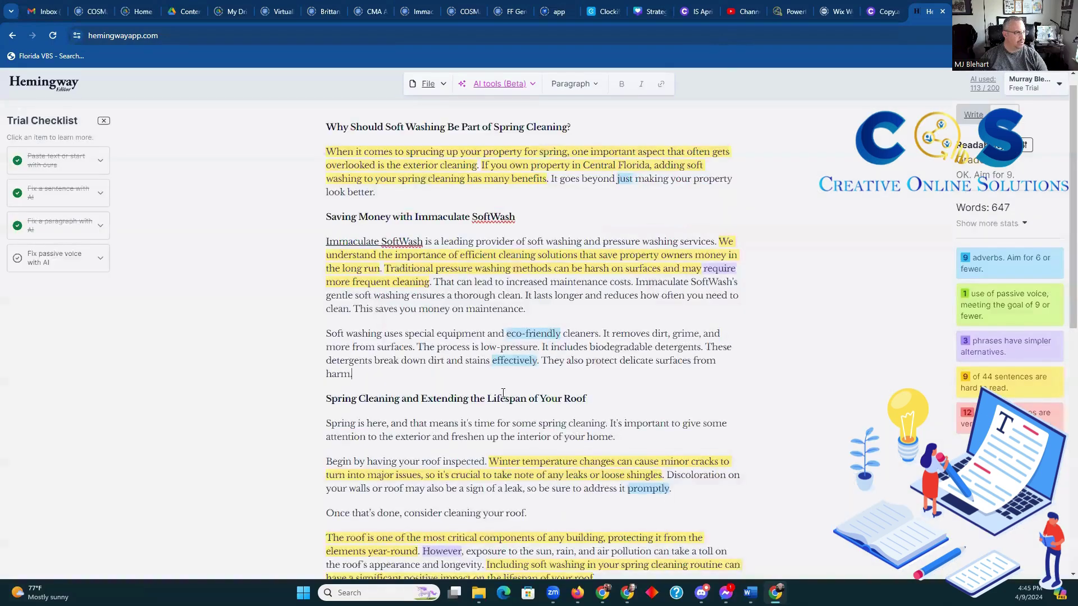
# - Select the Immaculate SoftWash roof-cleaning paragraph and generate four AI Improve & clarify rewrites
pyautogui.scroll(-2, 581, 340)
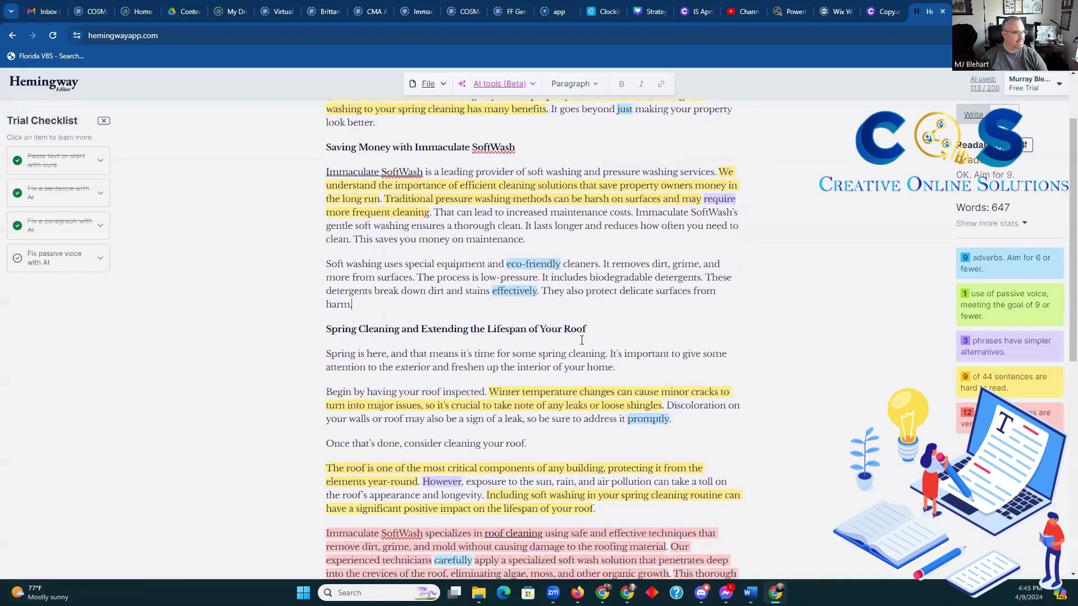
pyautogui.scroll(-5, 582, 341)
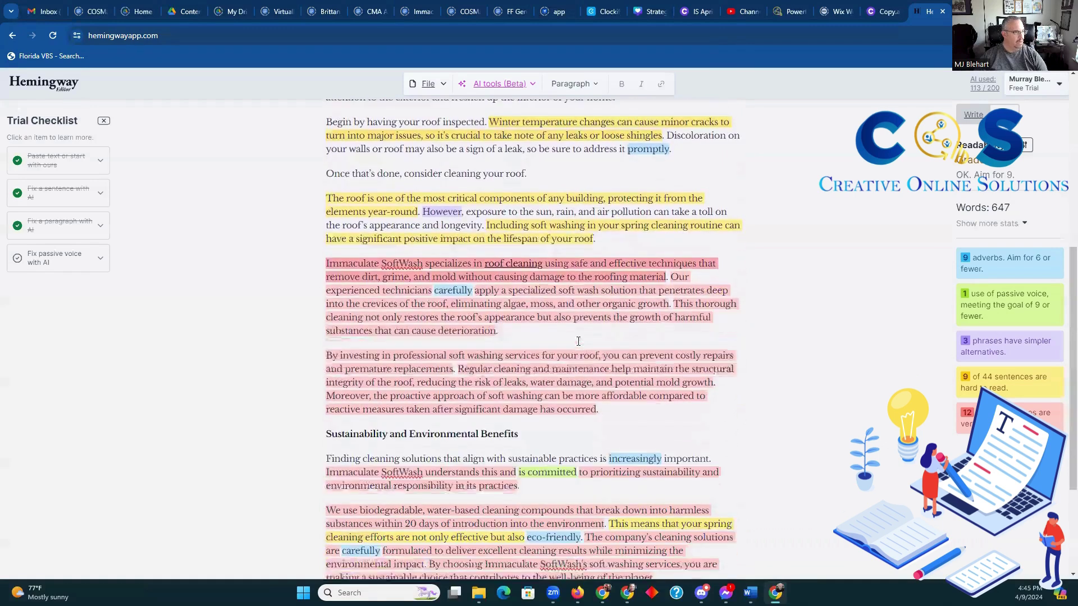
pyautogui.scroll(-1, 579, 341)
pyautogui.moveTo(493, 313); pyautogui.dragTo(313, 252)
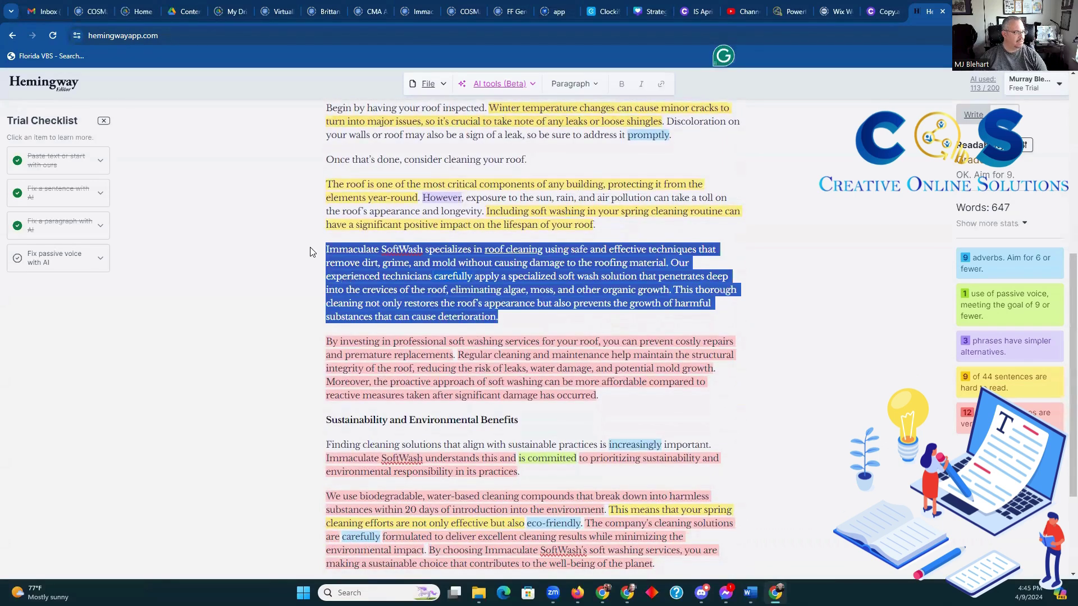
pyautogui.click(496, 86)
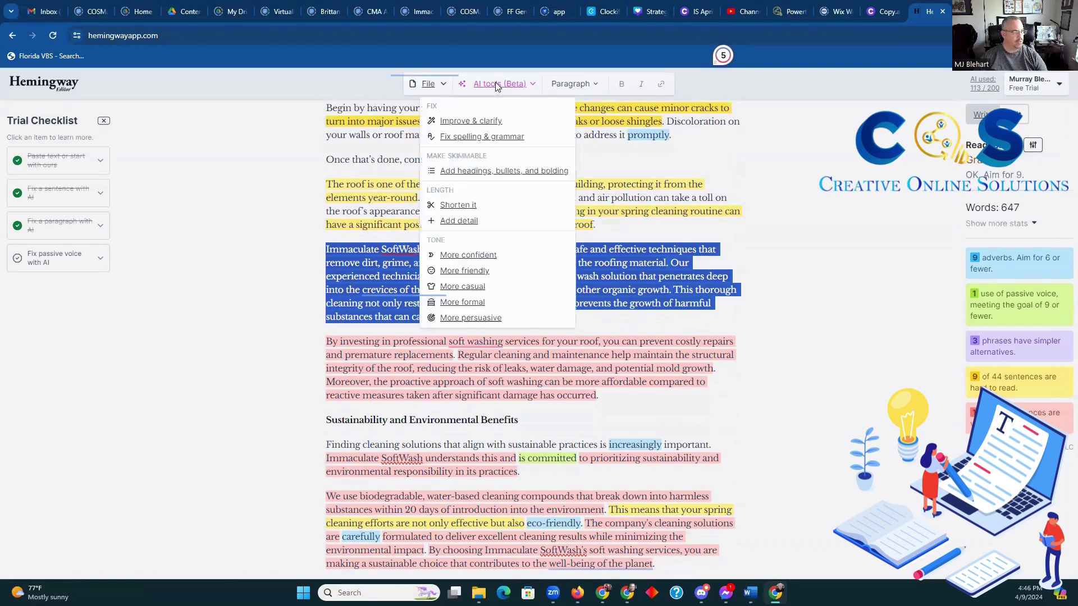
pyautogui.click(466, 120)
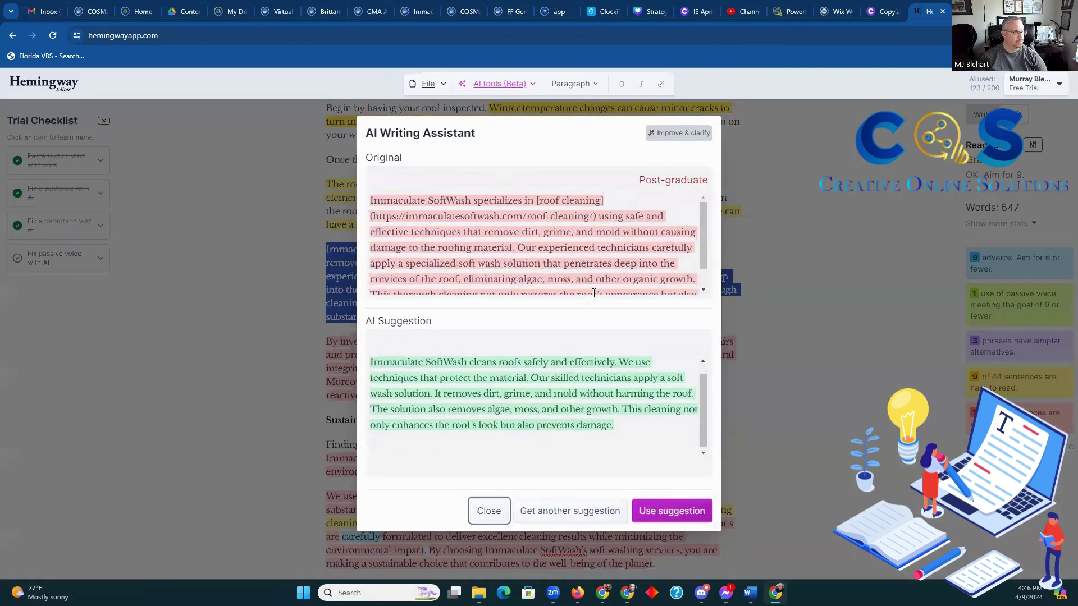
pyautogui.click(562, 512)
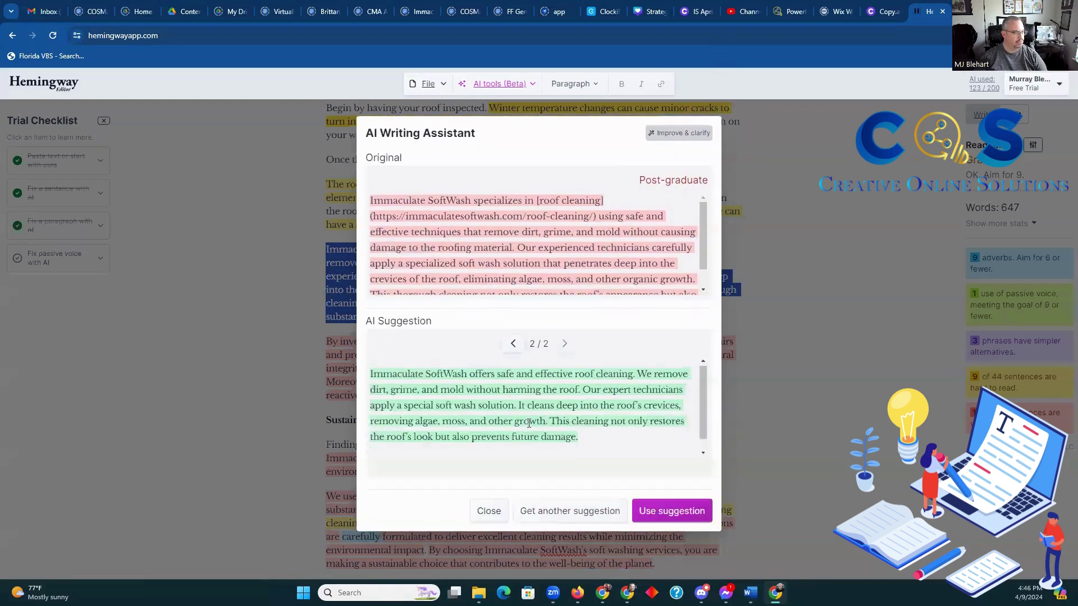
pyautogui.click(559, 512)
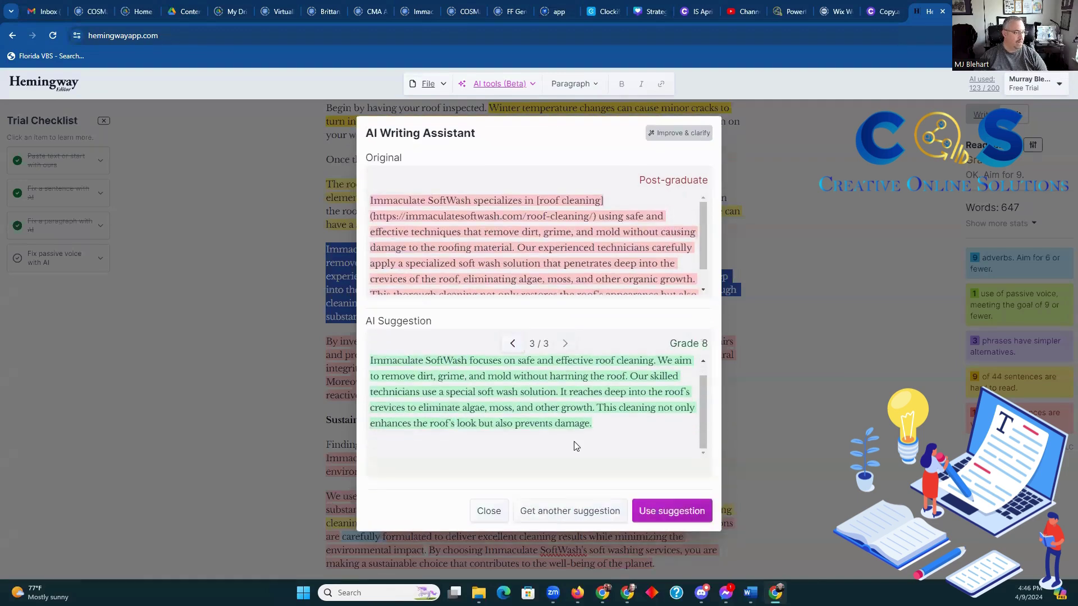
pyautogui.click(568, 508)
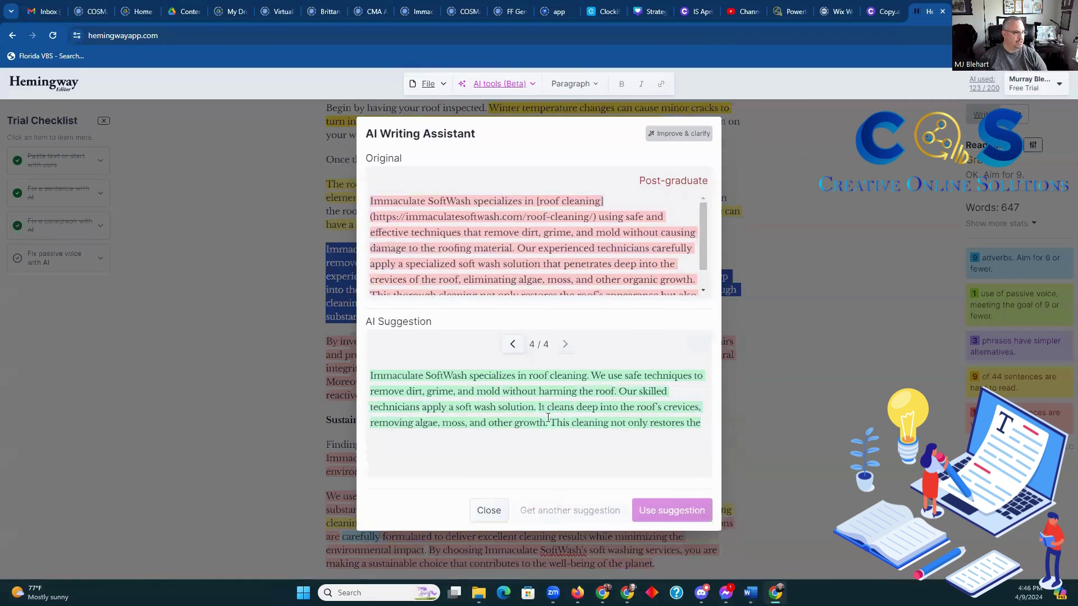
# - Return to the first grade-8 suggestion and use it, cutting the article to 629 words
pyautogui.click(512, 344)
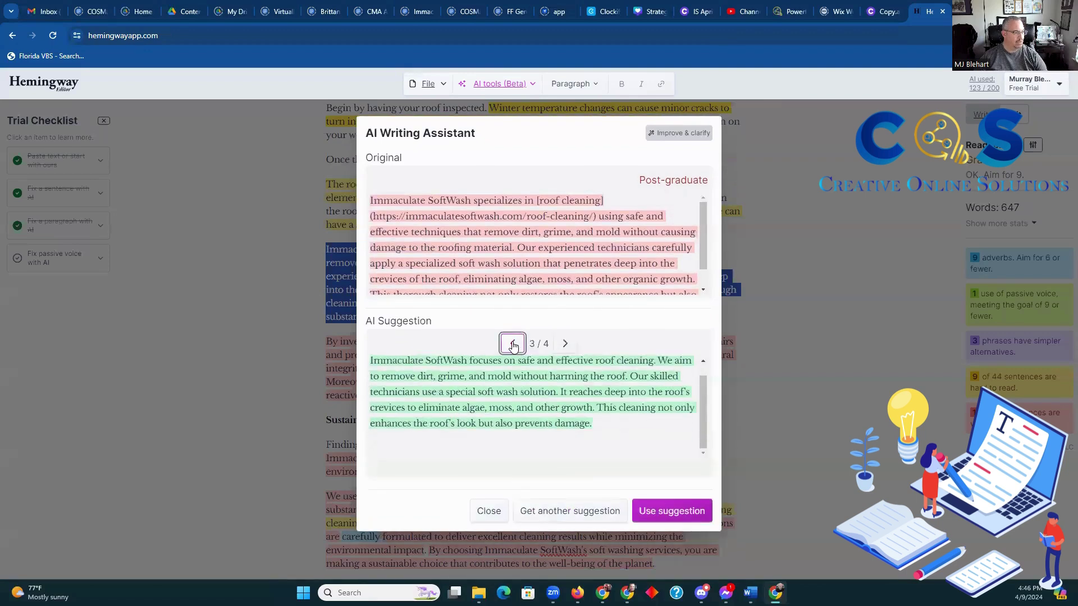
pyautogui.click(512, 344)
pyautogui.click(513, 344)
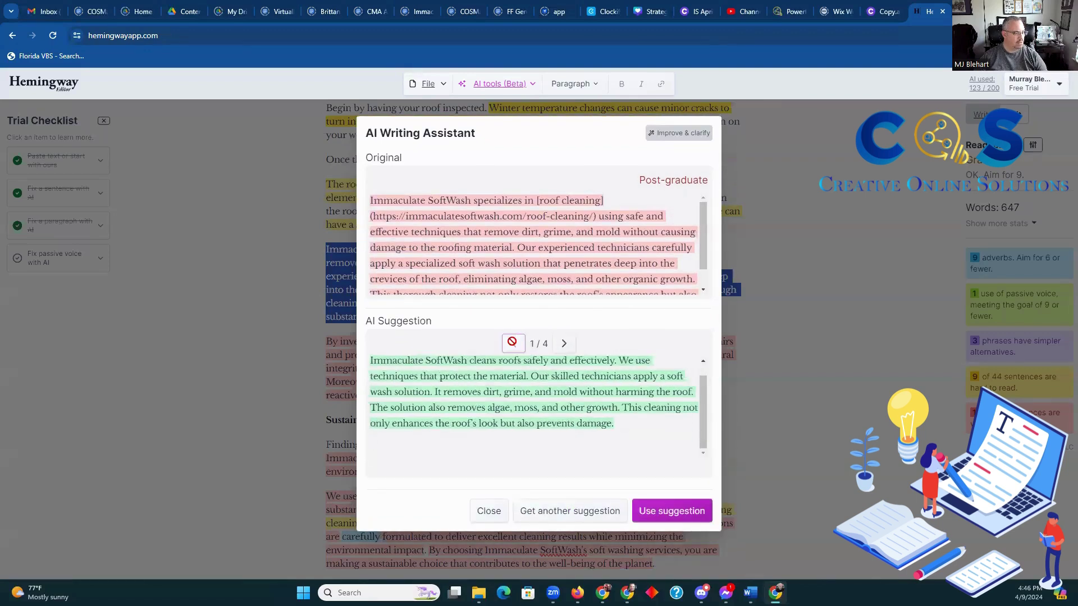
pyautogui.click(667, 511)
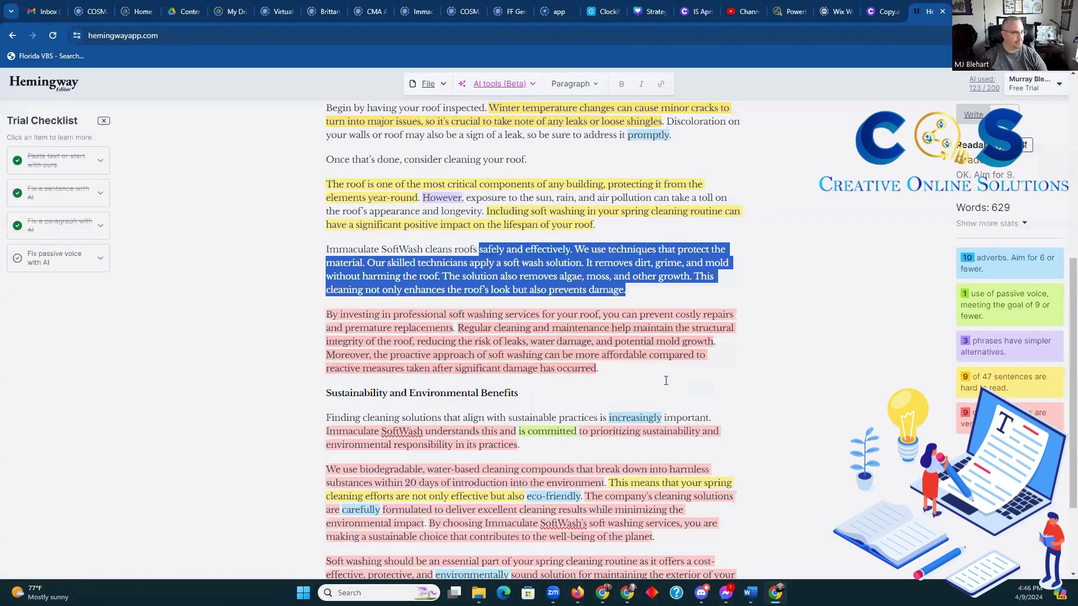
# - Select the 'By investing in professional soft washing…' paragraph and generate four AI Improve & clarify rewrites
pyautogui.moveTo(600, 368); pyautogui.dragTo(300, 317)
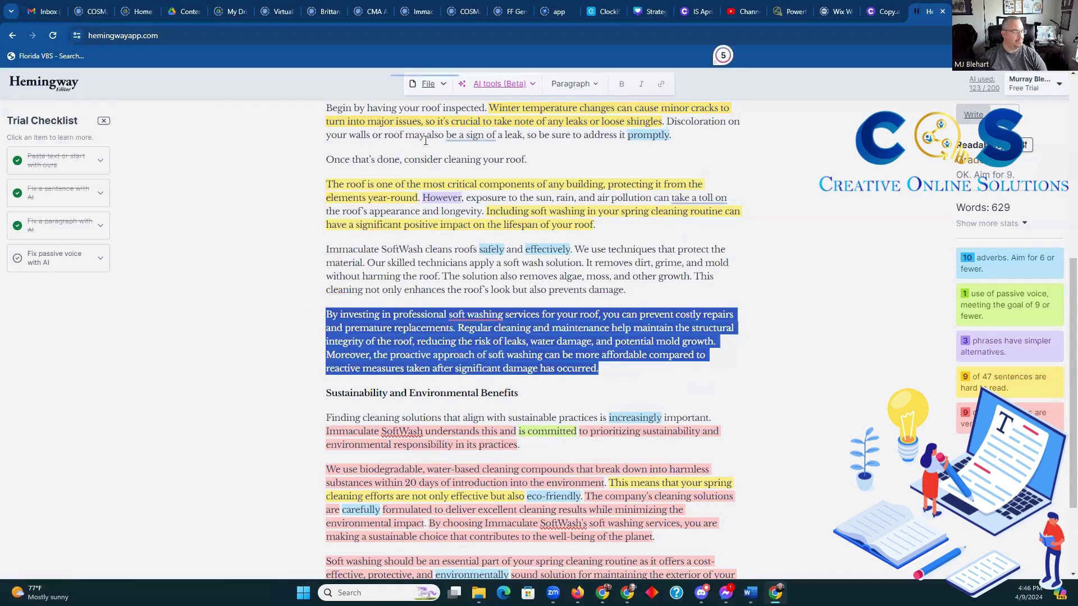
pyautogui.click(499, 84)
pyautogui.click(477, 118)
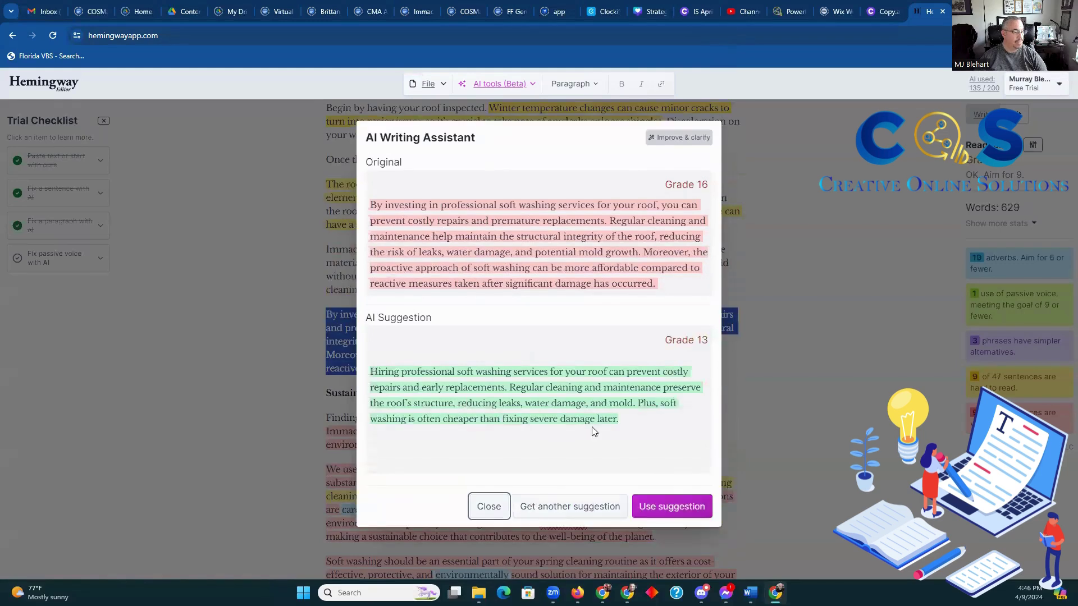
pyautogui.click(574, 504)
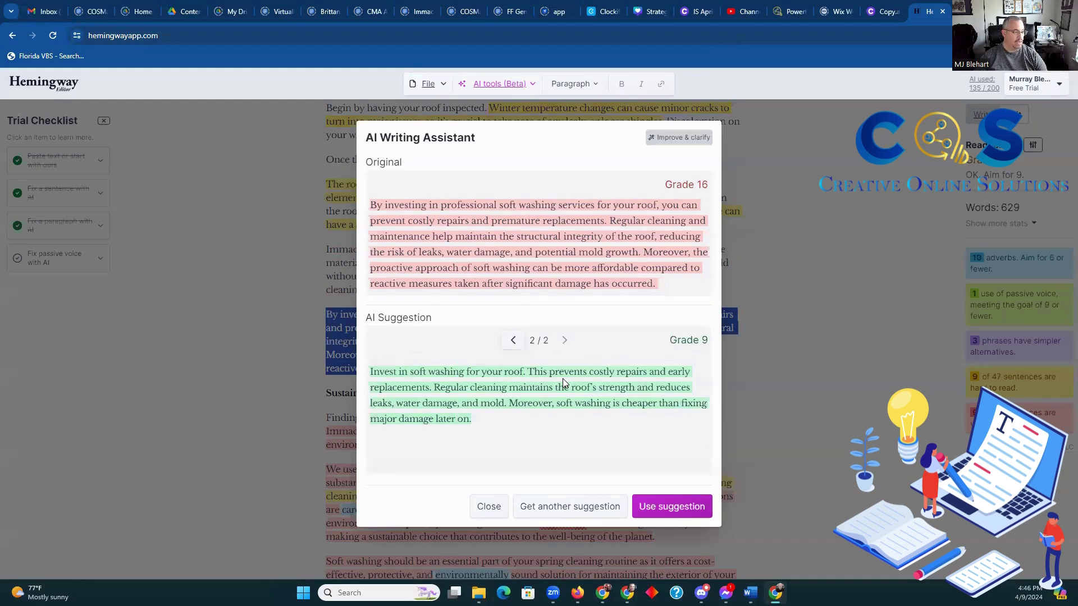
pyautogui.click(576, 507)
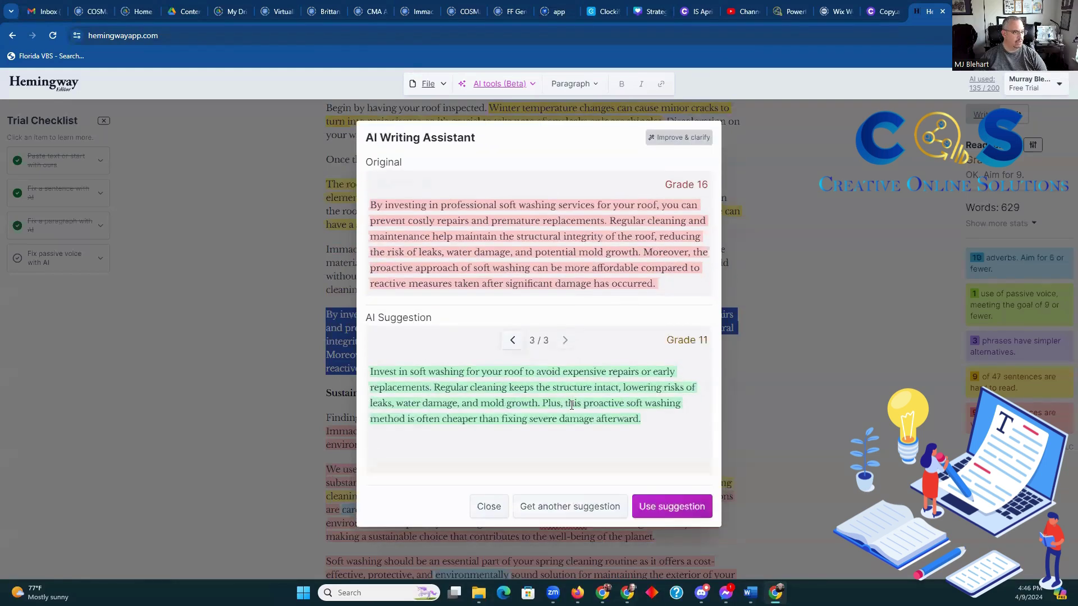
pyautogui.click(576, 508)
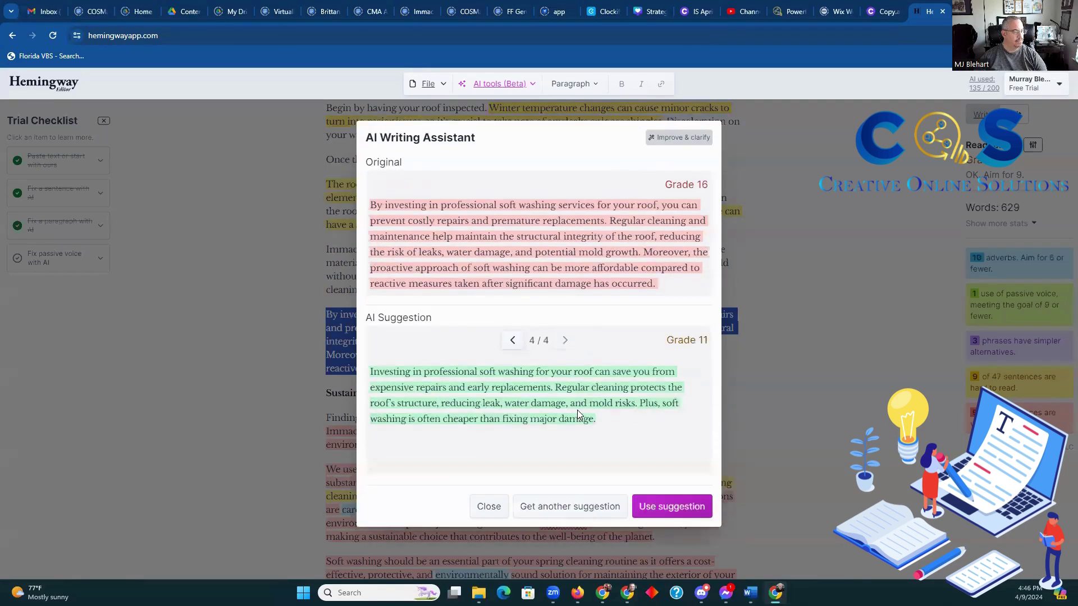
# - Choose the second, grade-9 suggestion and use it, trimming the article to 605 words
pyautogui.click(513, 341)
pyautogui.click(513, 341)
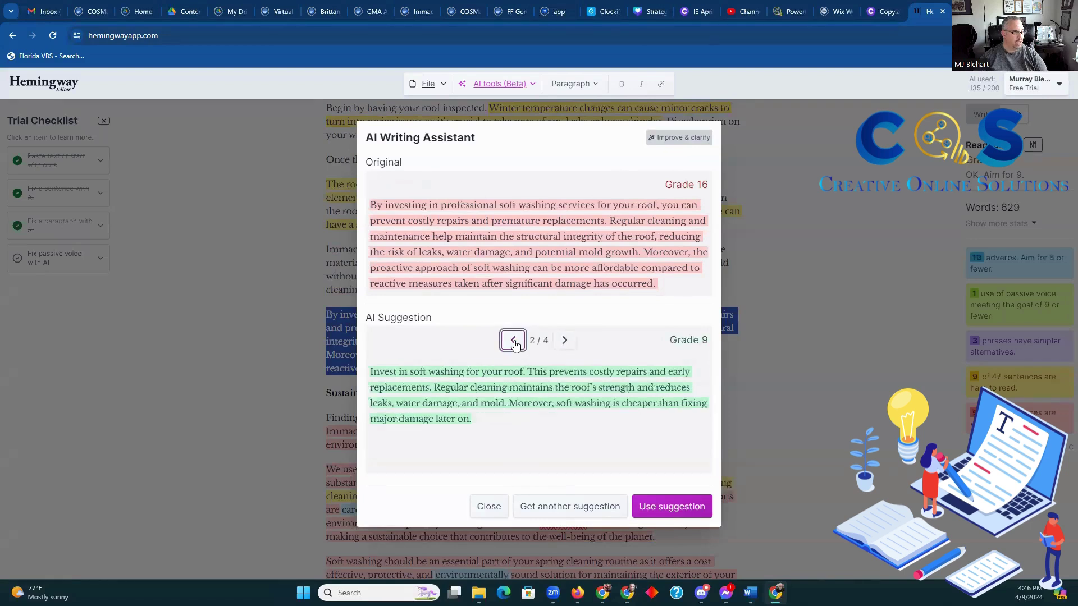
pyautogui.click(513, 341)
pyautogui.click(564, 341)
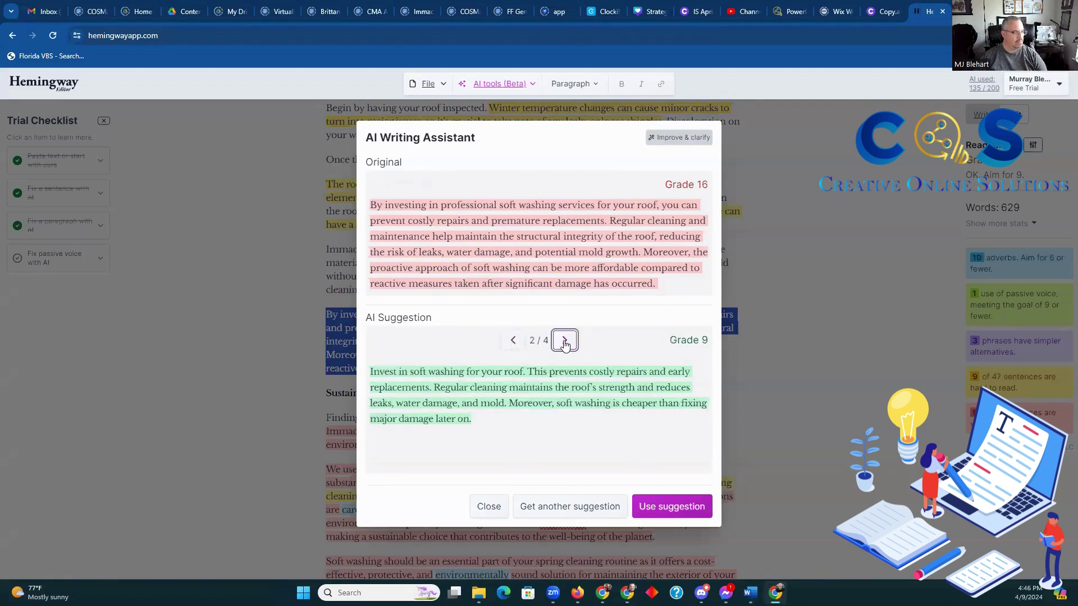
pyautogui.click(669, 507)
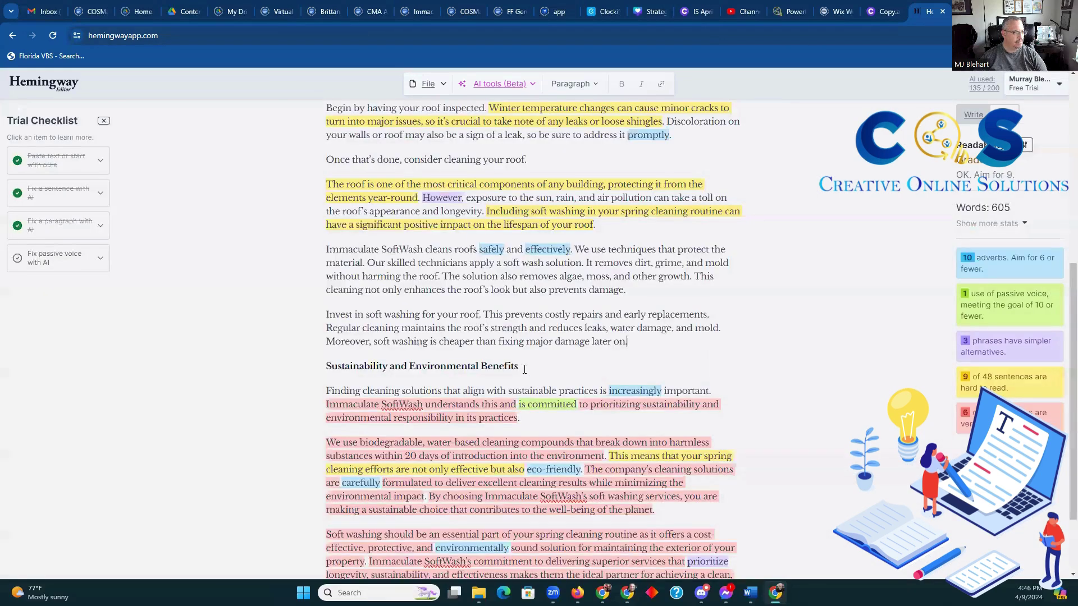
pyautogui.scroll(-2, 515, 329)
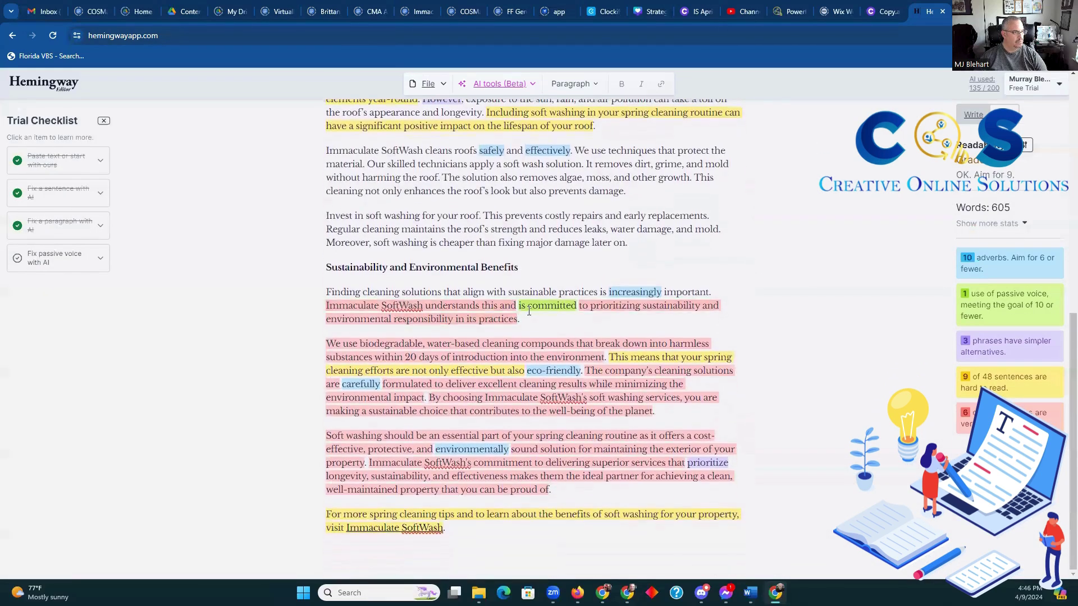
# - Rewrite the biodegradable cleaning-compounds paragraph with AI Improve & clarify, using the fourth, grade-9 suggestion
pyautogui.moveTo(663, 412); pyautogui.dragTo(325, 344)
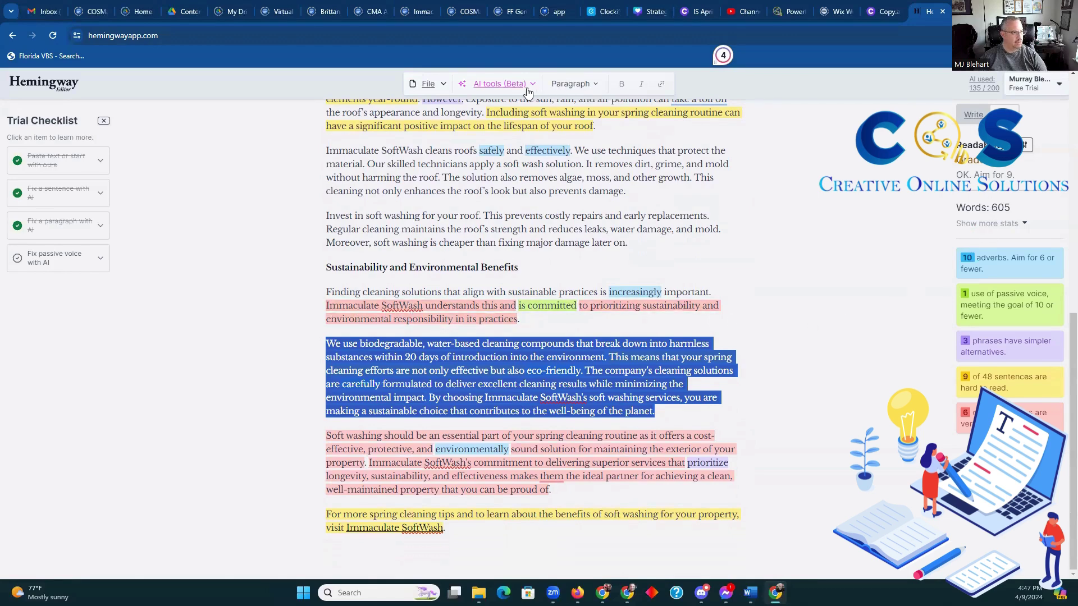
pyautogui.click(494, 86)
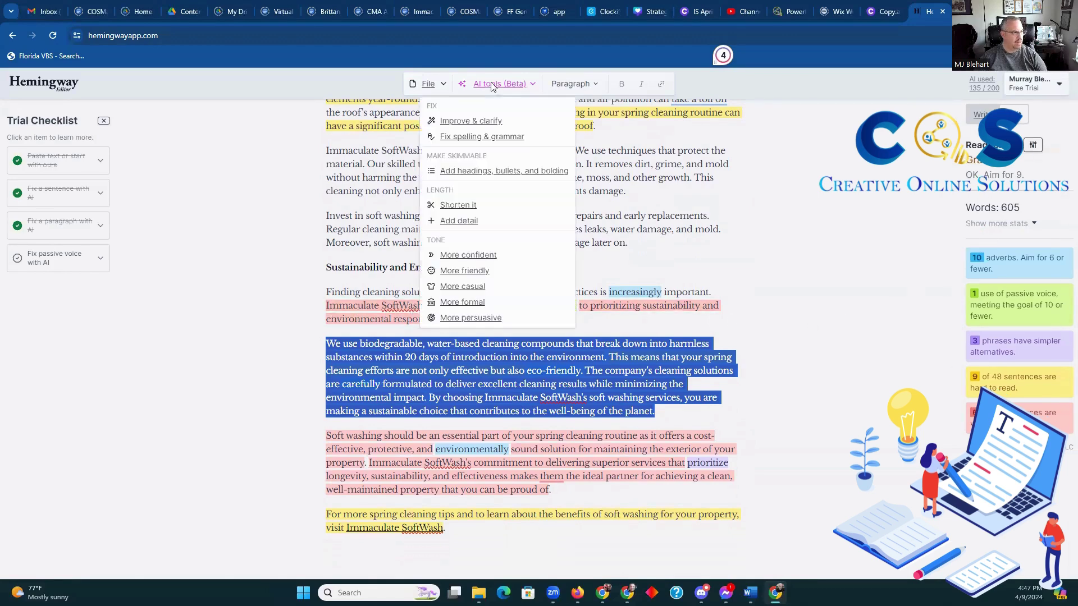
pyautogui.click(473, 122)
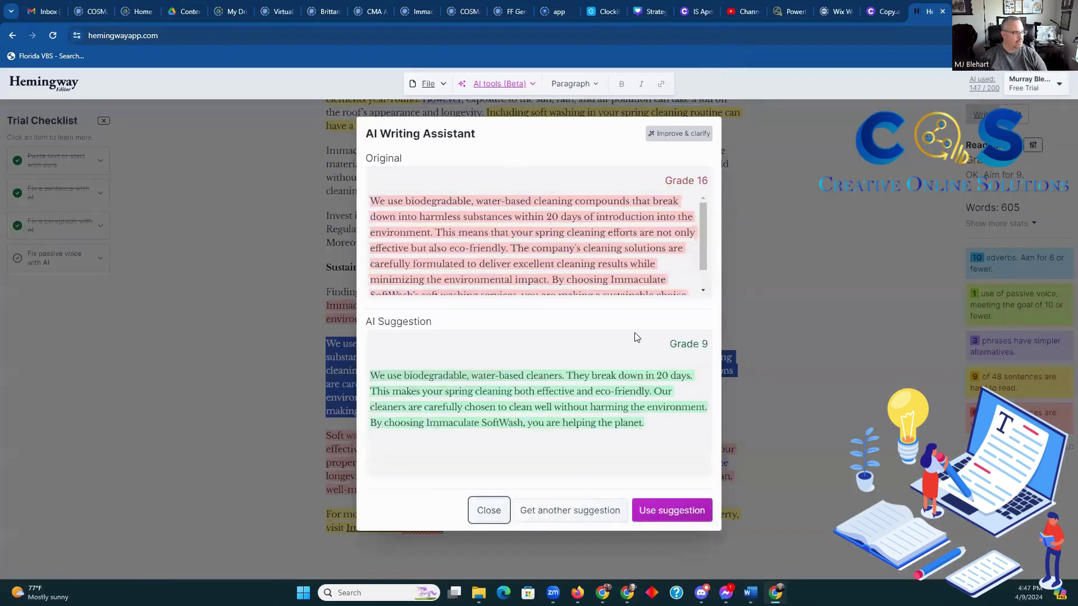
pyautogui.click(582, 512)
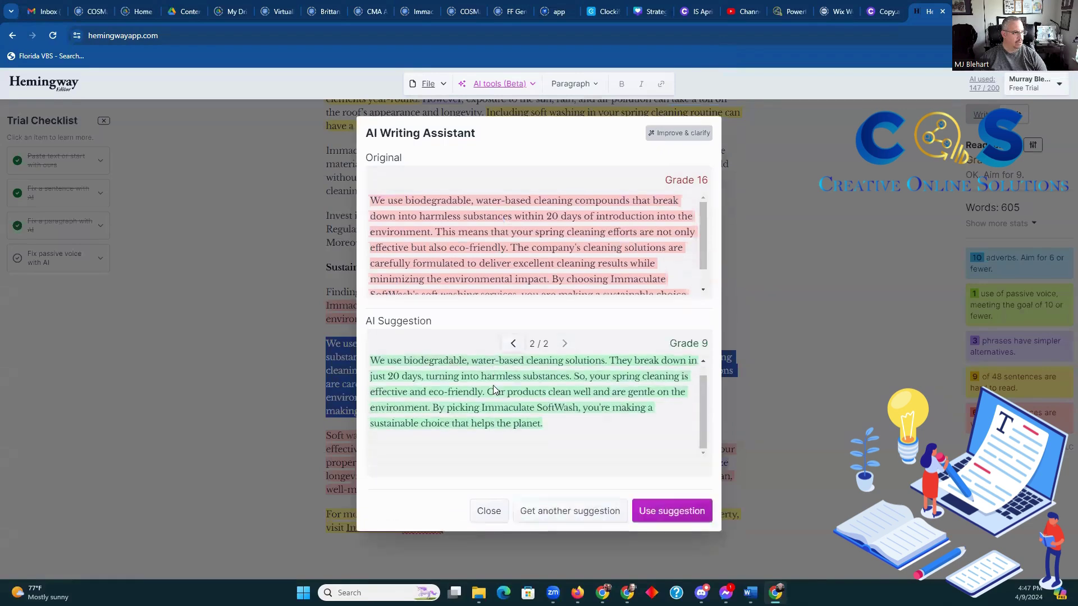
pyautogui.click(541, 512)
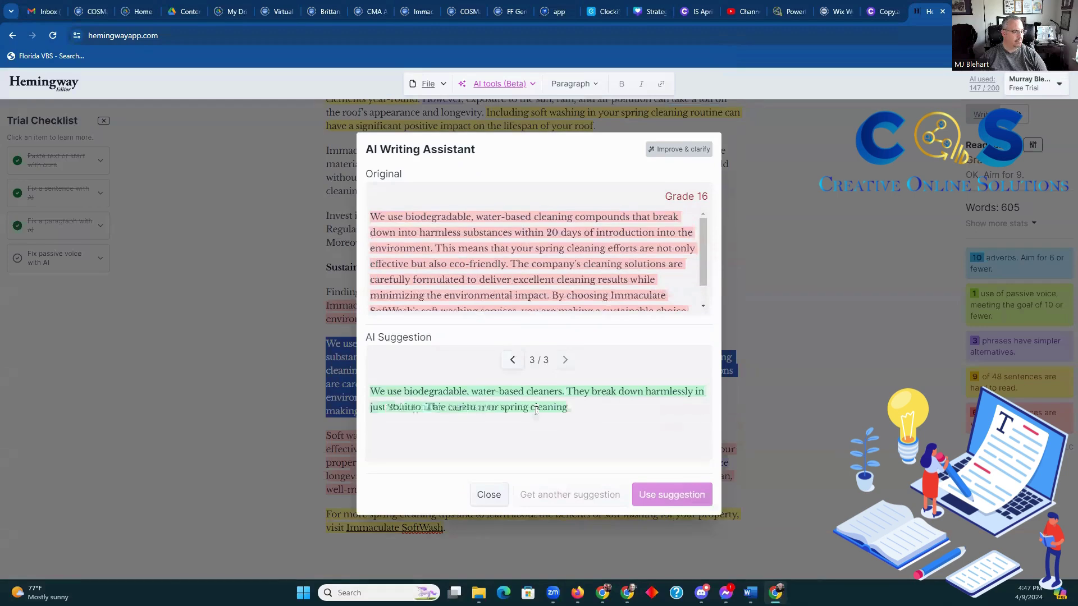
pyautogui.click(567, 507)
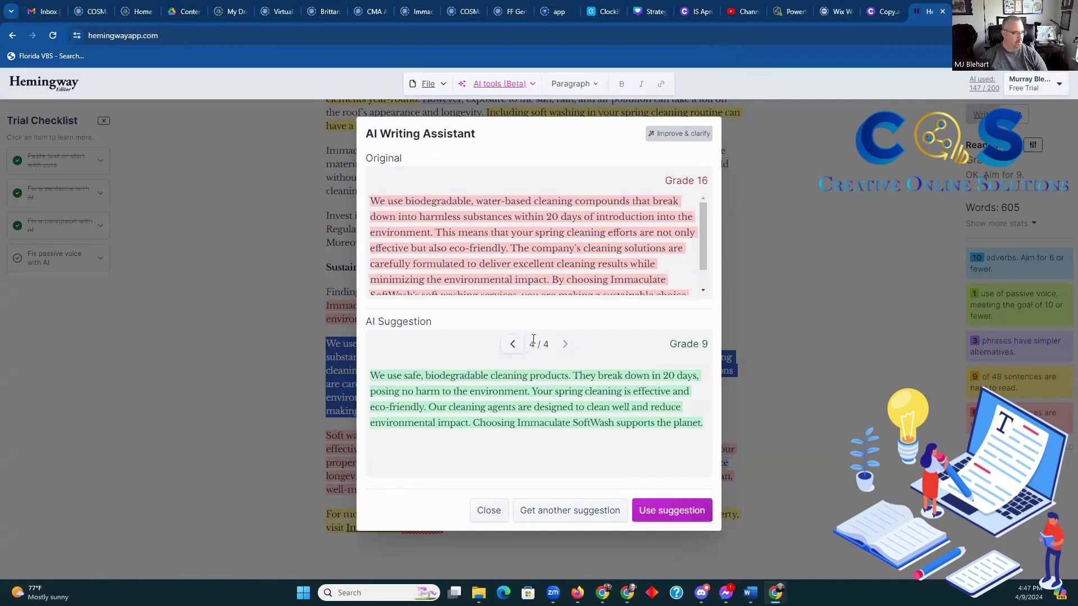
pyautogui.click(695, 511)
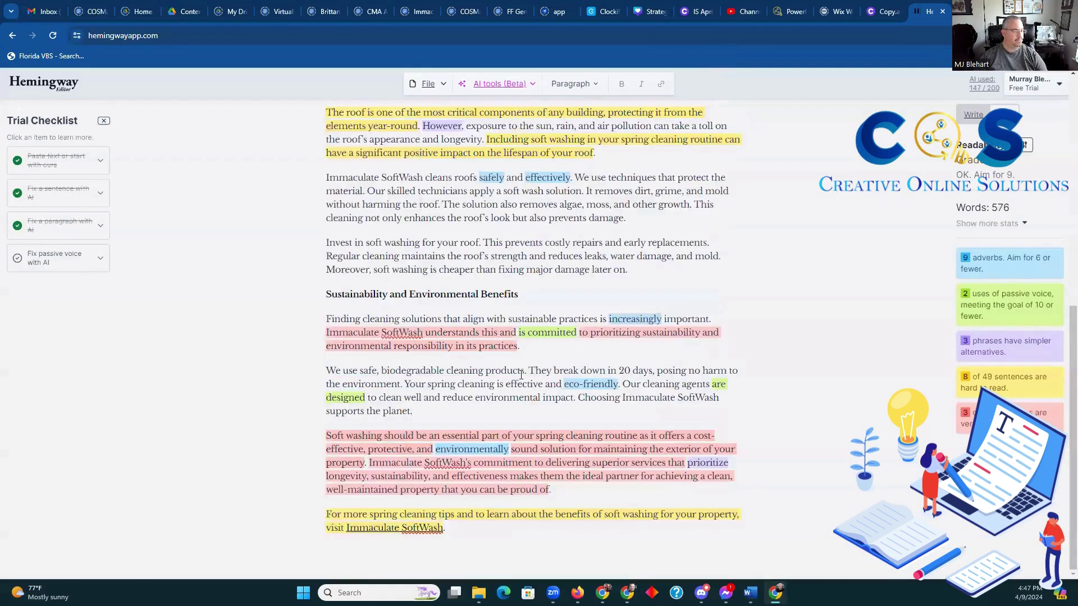
# - Rewrite the closing 'Soft washing should be…' paragraph with the second, grade-7 'Add soft washing…' AI suggestion
pyautogui.moveTo(588, 494); pyautogui.dragTo(313, 435)
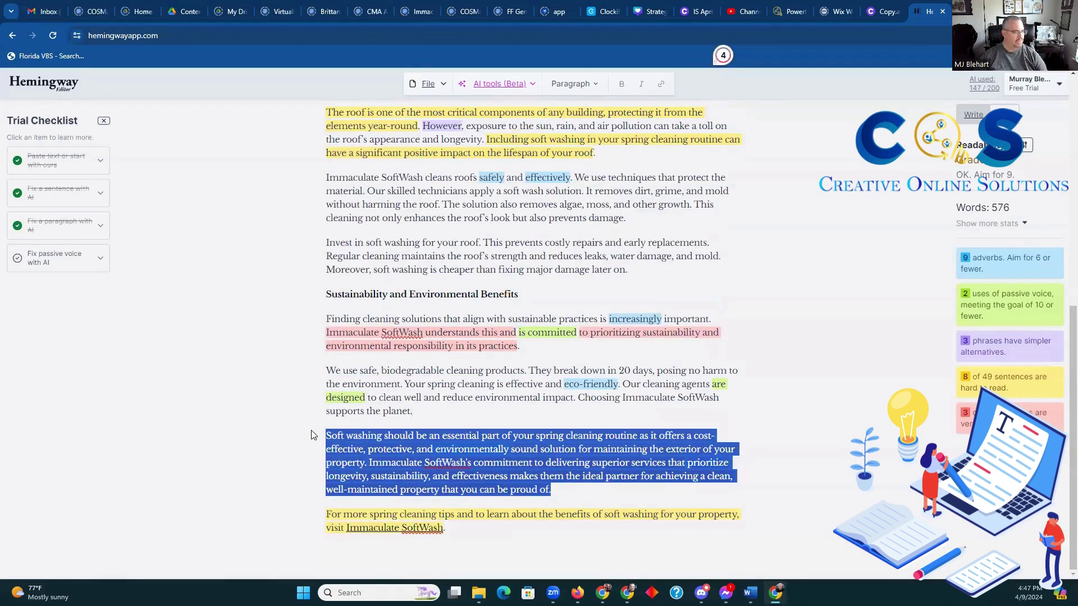
pyautogui.click(498, 86)
pyautogui.click(472, 120)
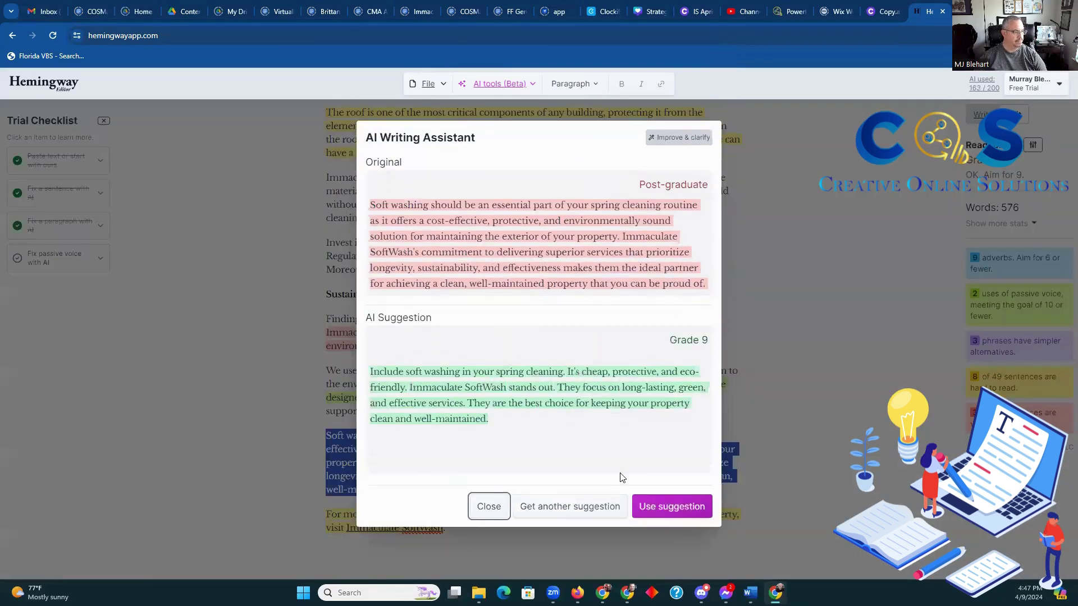
pyautogui.click(563, 507)
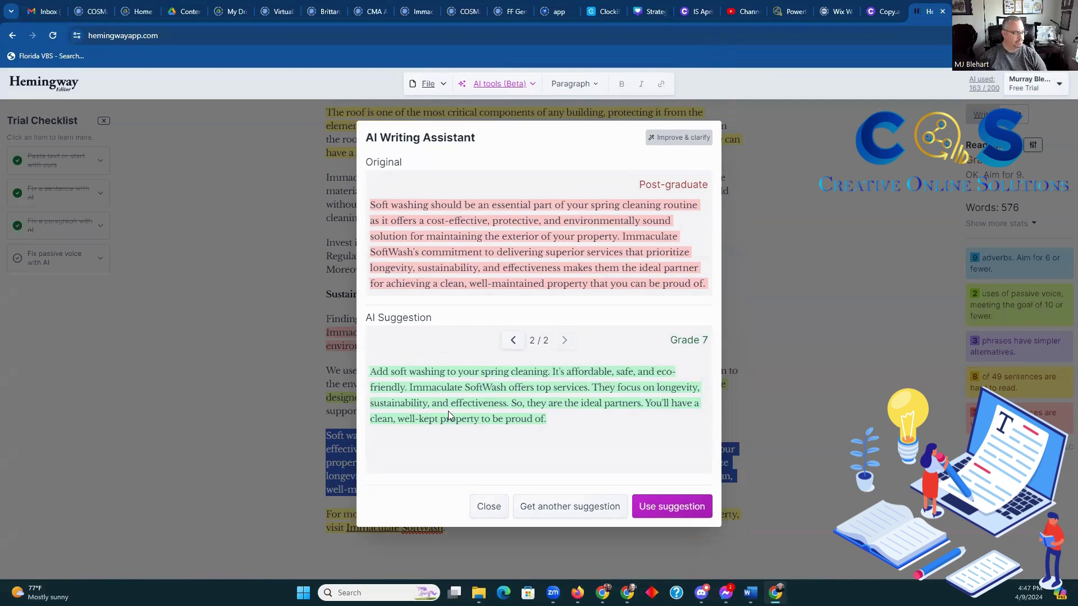
pyautogui.click(666, 507)
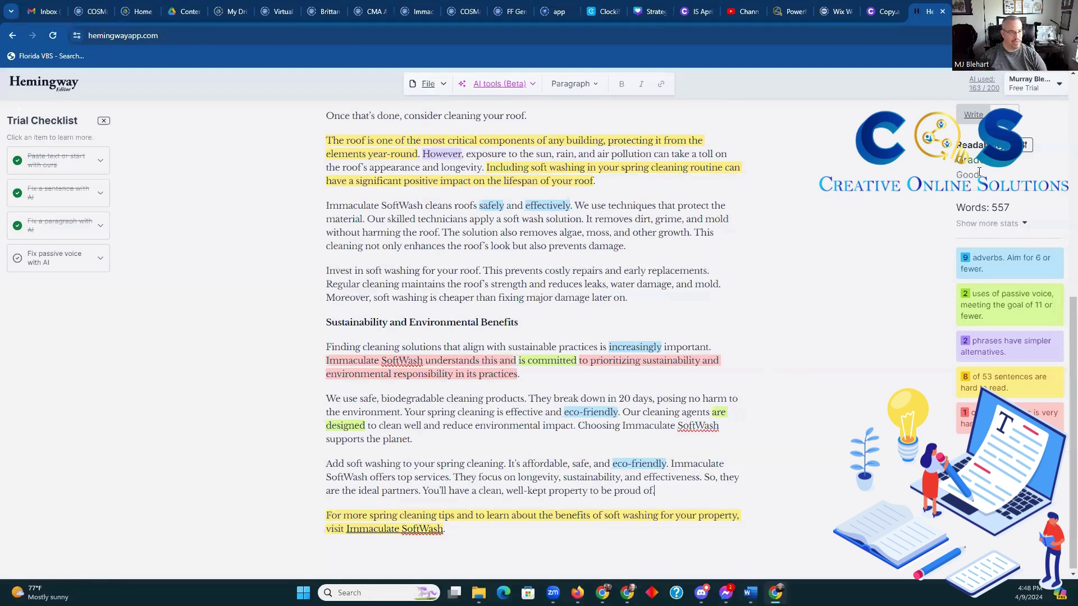
pyautogui.scroll(5, 726, 369)
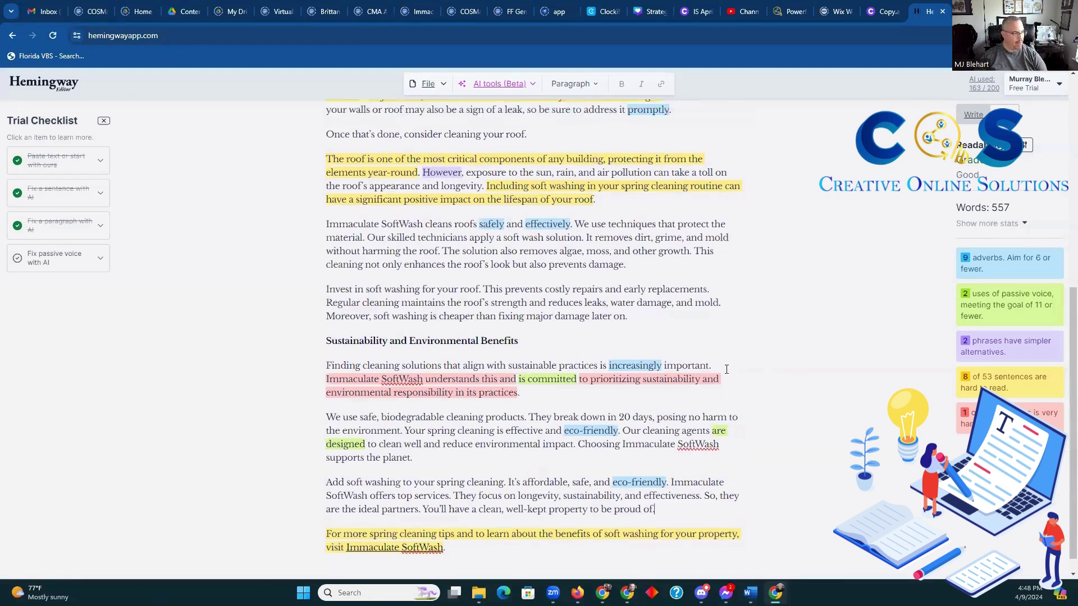
pyautogui.scroll(3, 727, 368)
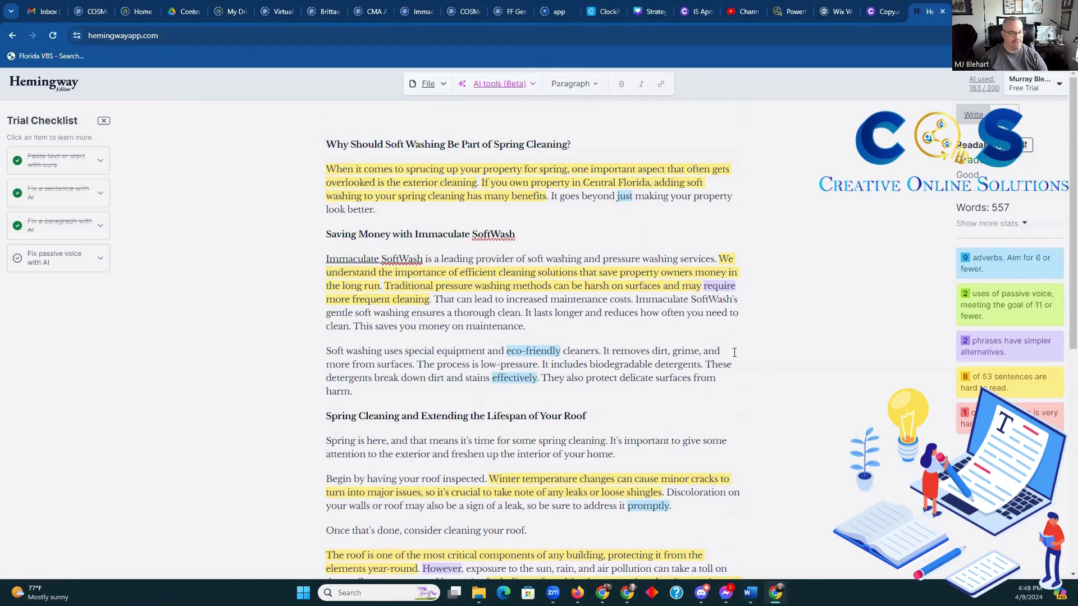
pyautogui.scroll(-5, 733, 352)
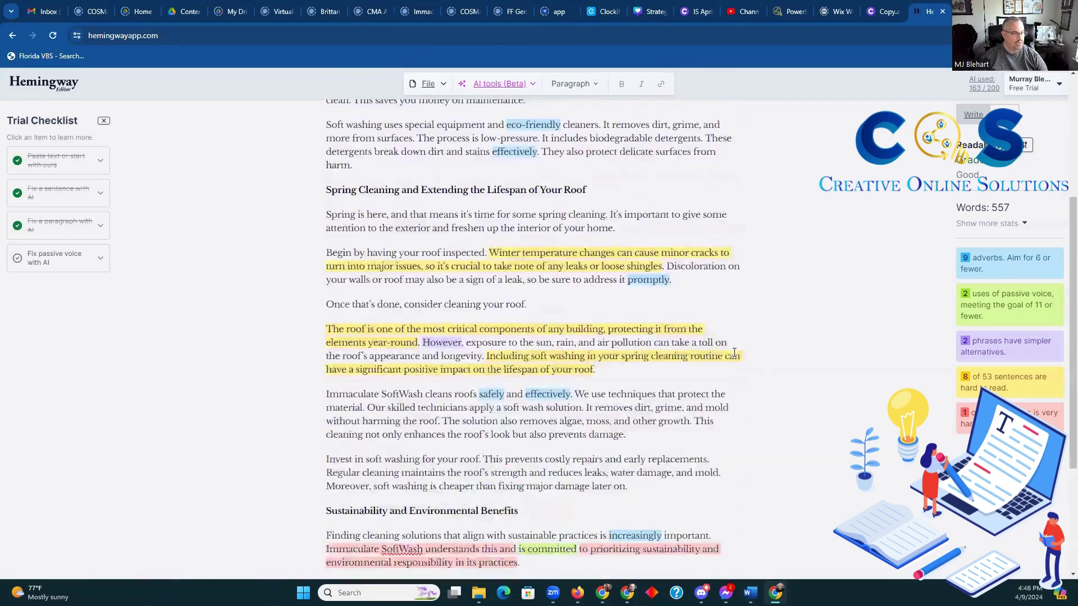
pyautogui.scroll(-2, 734, 354)
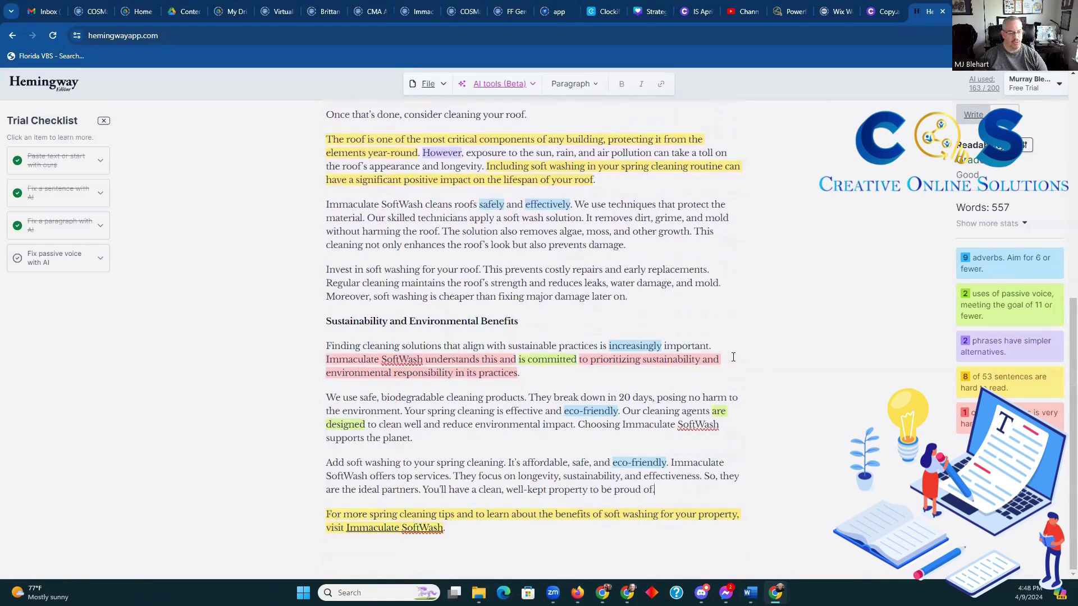
pyautogui.scroll(7, 733, 357)
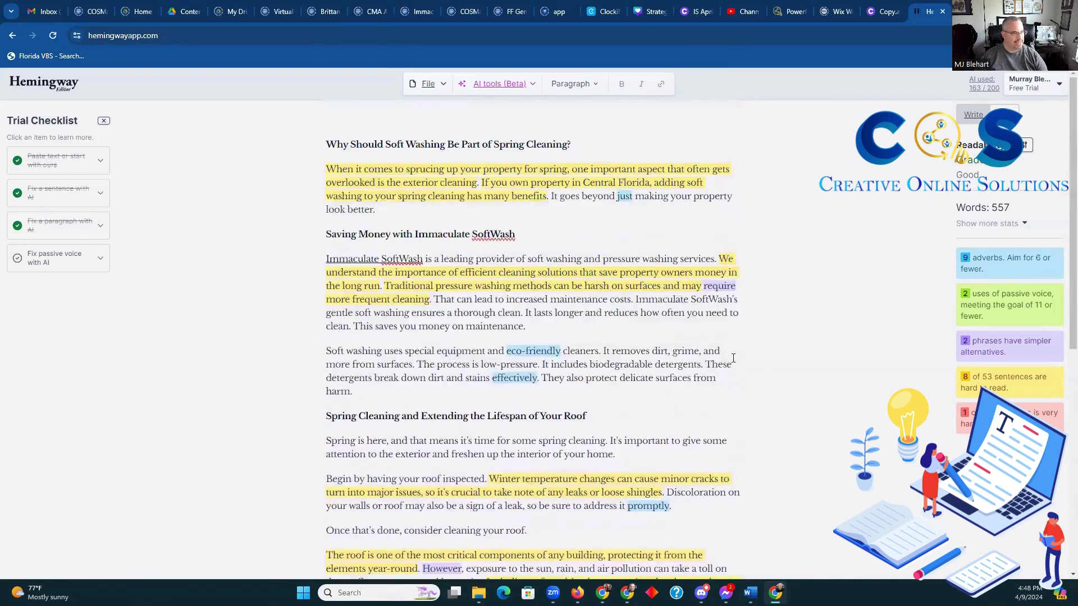